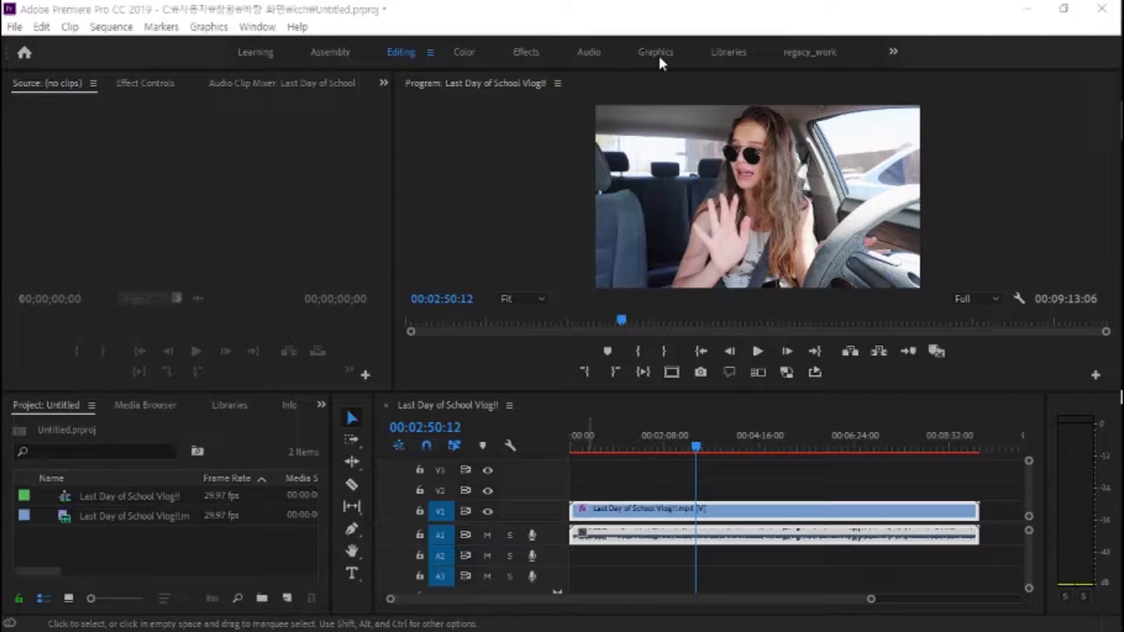
Switch to the Color workspace and show the clip's Lumetri Color effect with its Basic Correction settings expanded
click(466, 52)
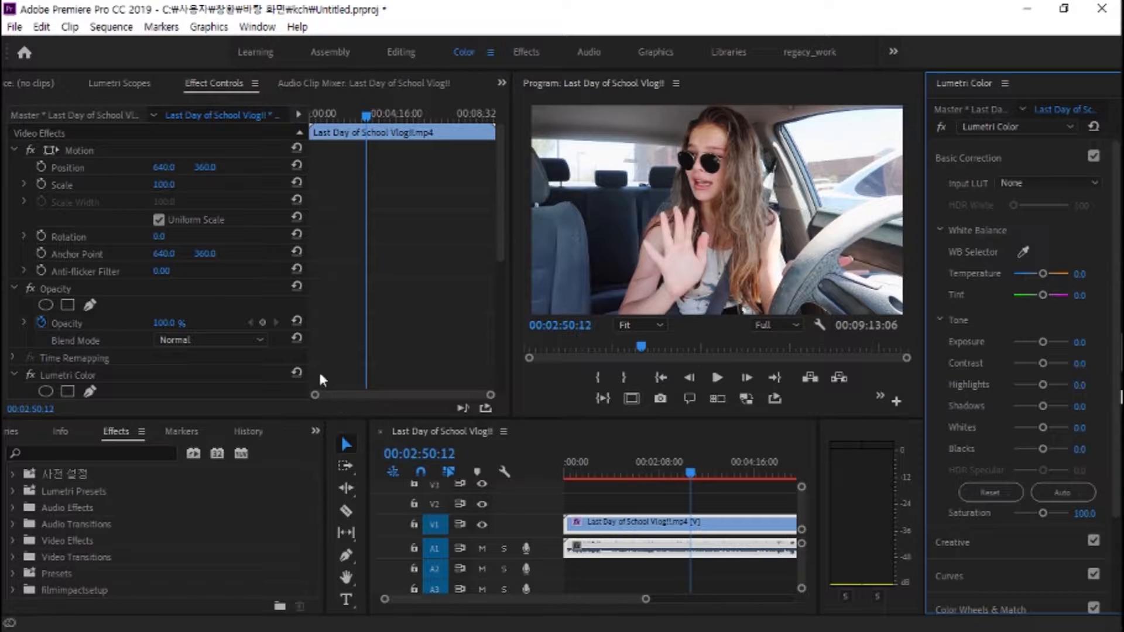
drag(496, 209, 496, 286)
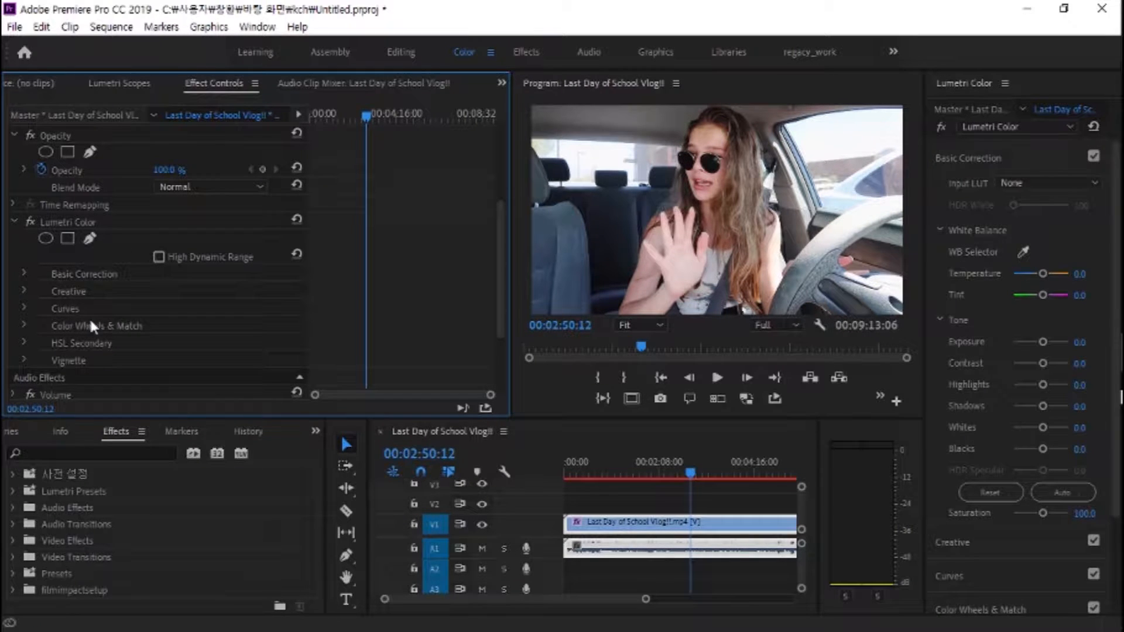
click(991, 159)
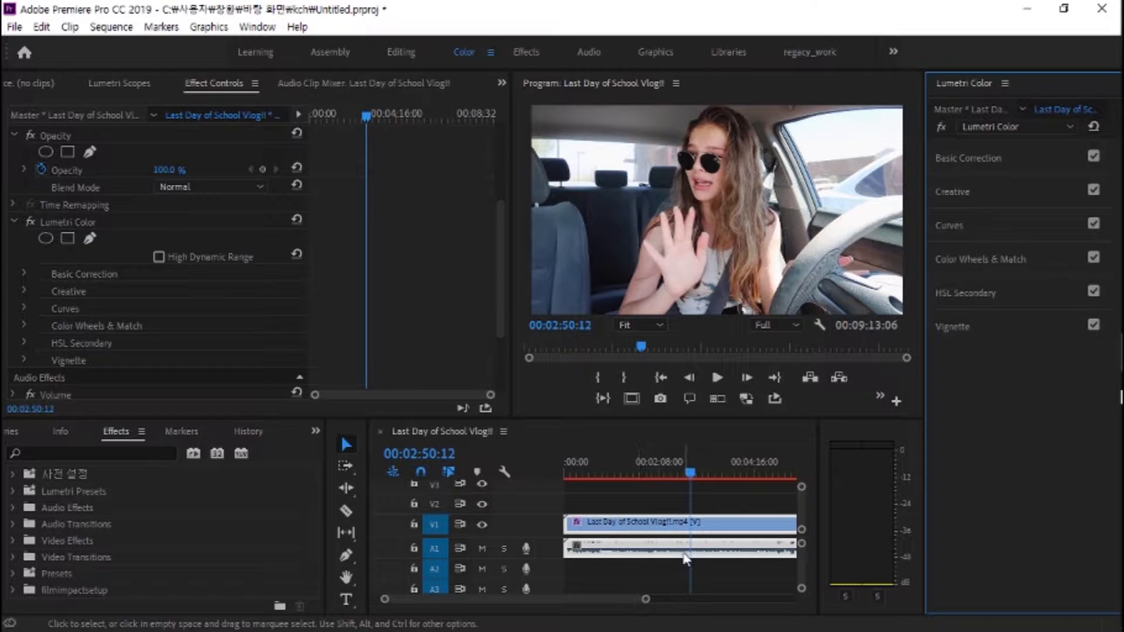
click(964, 159)
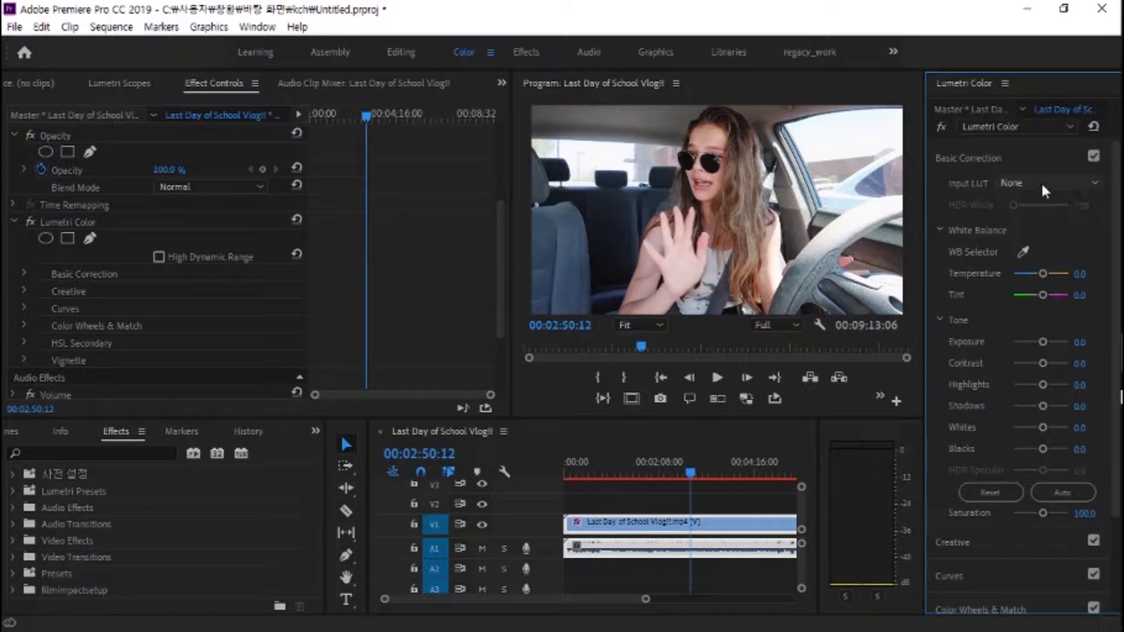
Browse for an Input LUT and open the desktop folder luts, 35-Free-LUTs, 35 Free LUTs
click(1075, 184)
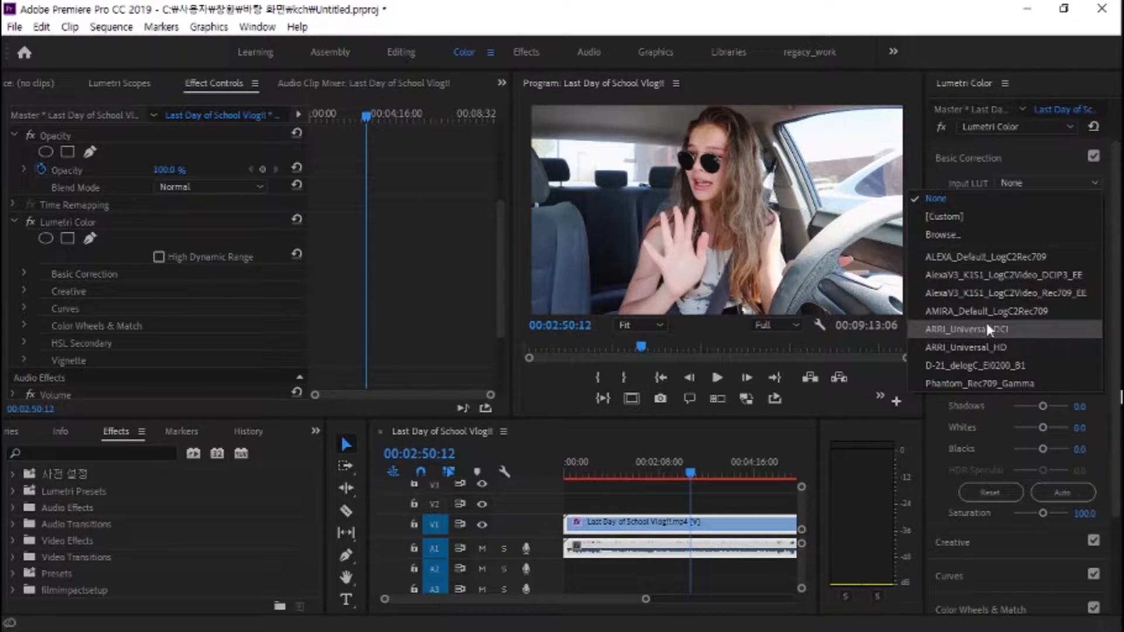
click(954, 232)
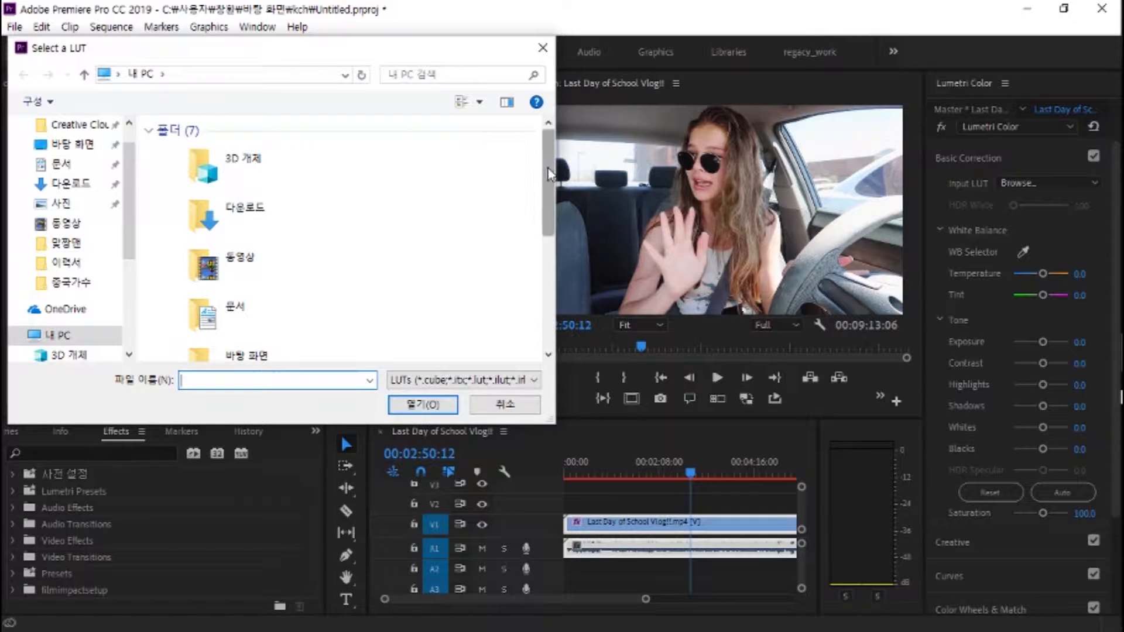
scroll(538, 269, down, 3)
scroll(539, 270, down, 2)
scroll(520, 218, up, 4)
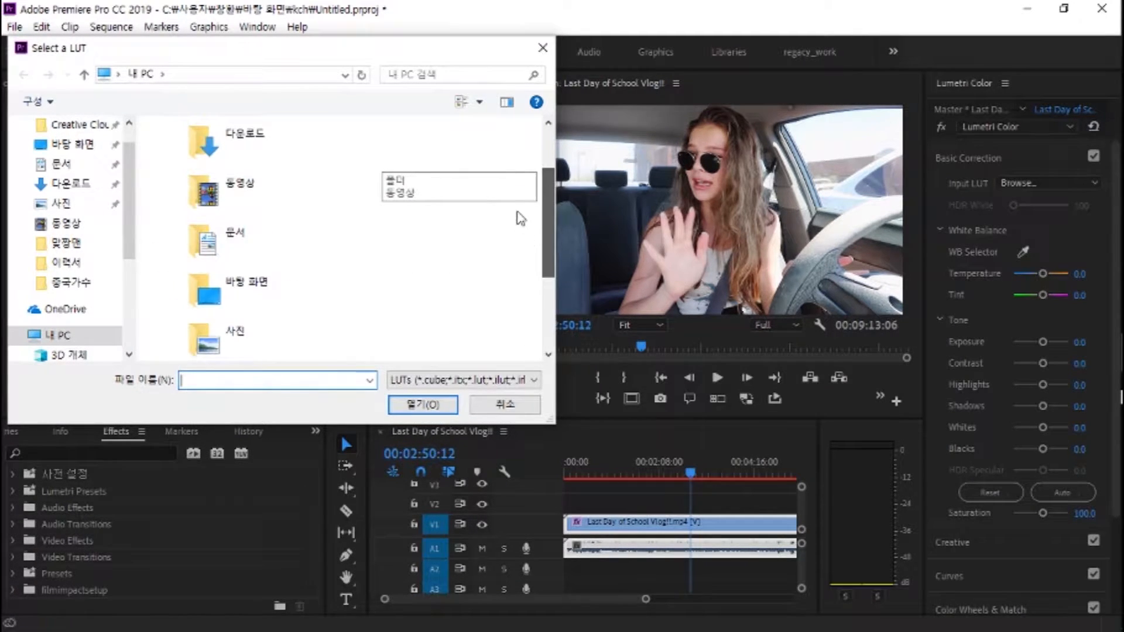
double_click(220, 289)
scroll(258, 257, down, 1)
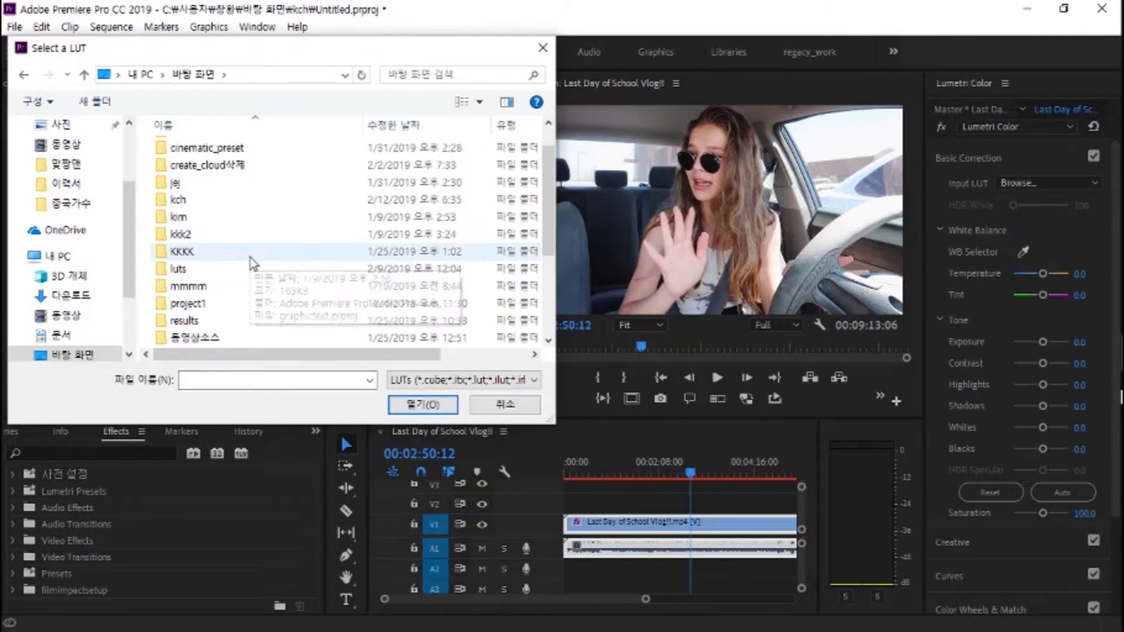
scroll(256, 261, up, 1)
scroll(256, 261, down, 1)
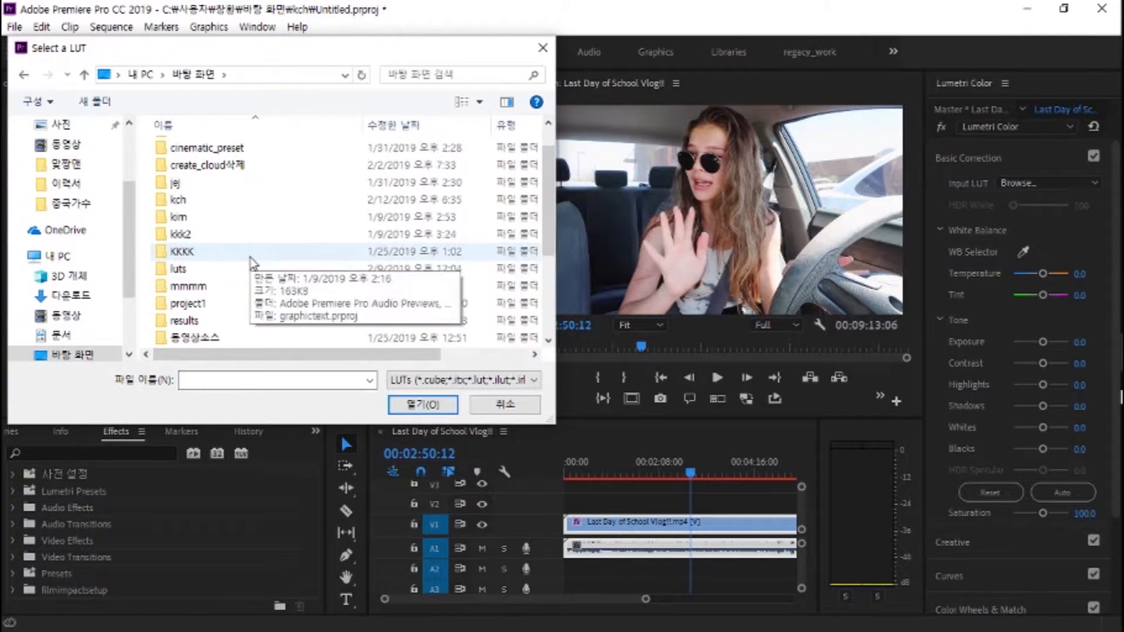
double_click(177, 270)
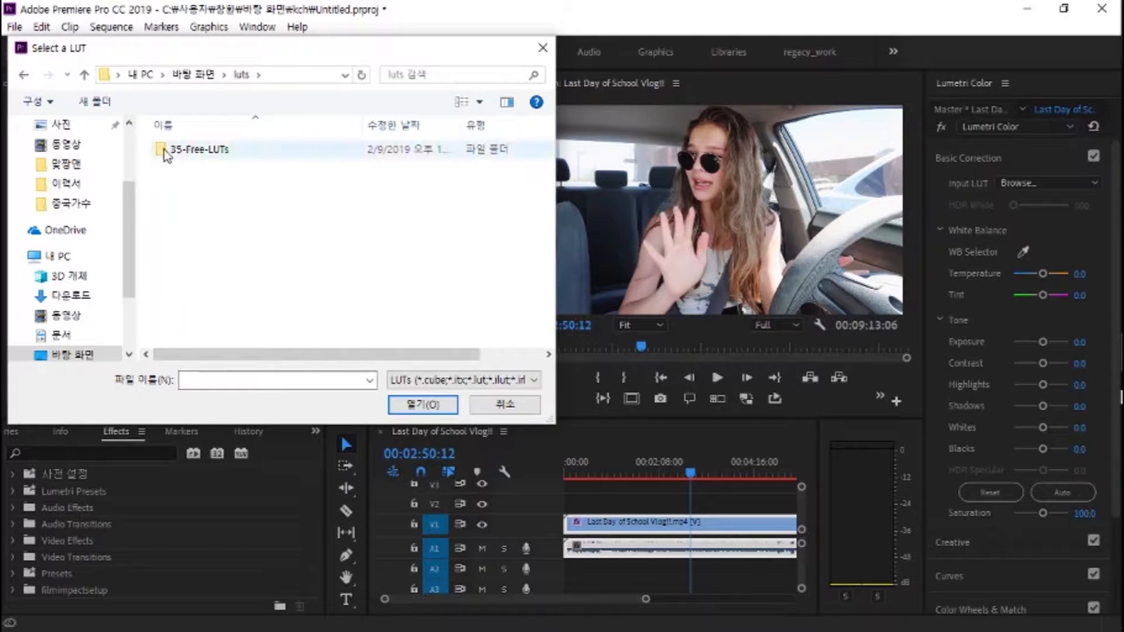
click(161, 153)
double_click(161, 154)
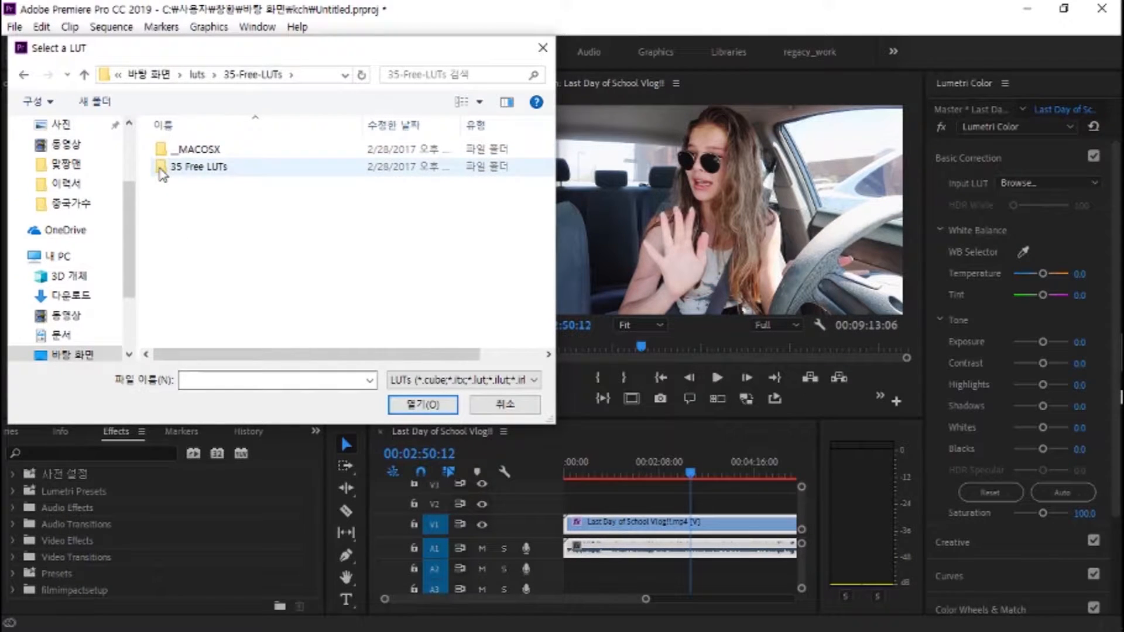
double_click(162, 166)
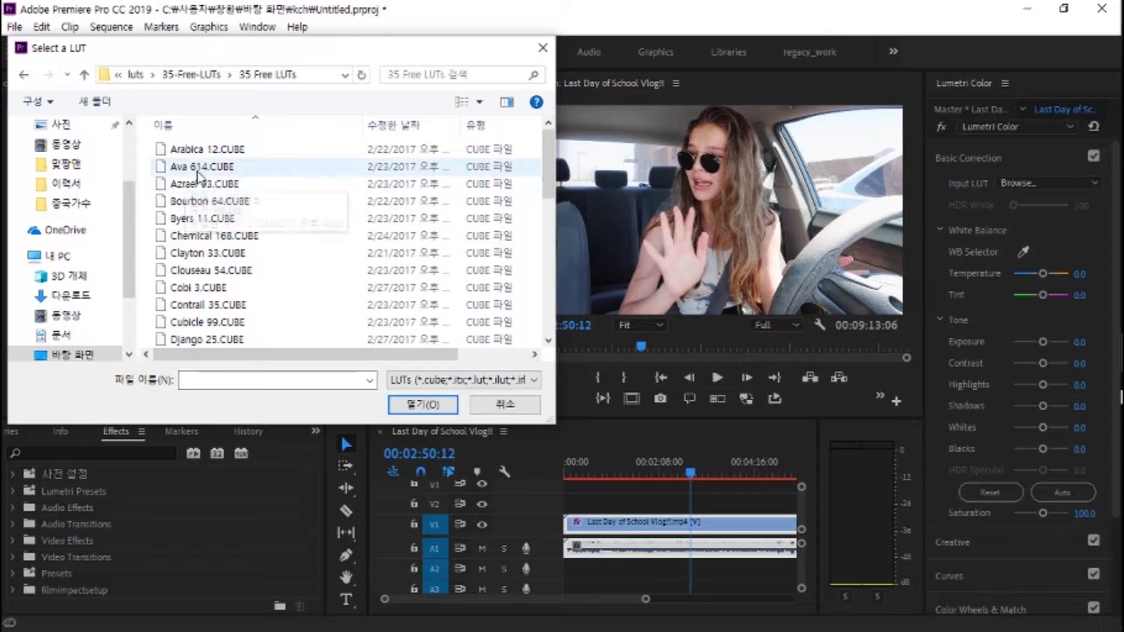
Apply Lucky 64.CUBE as the Input LUT, and reset the Lumetri Color effect
scroll(208, 266, down, 4)
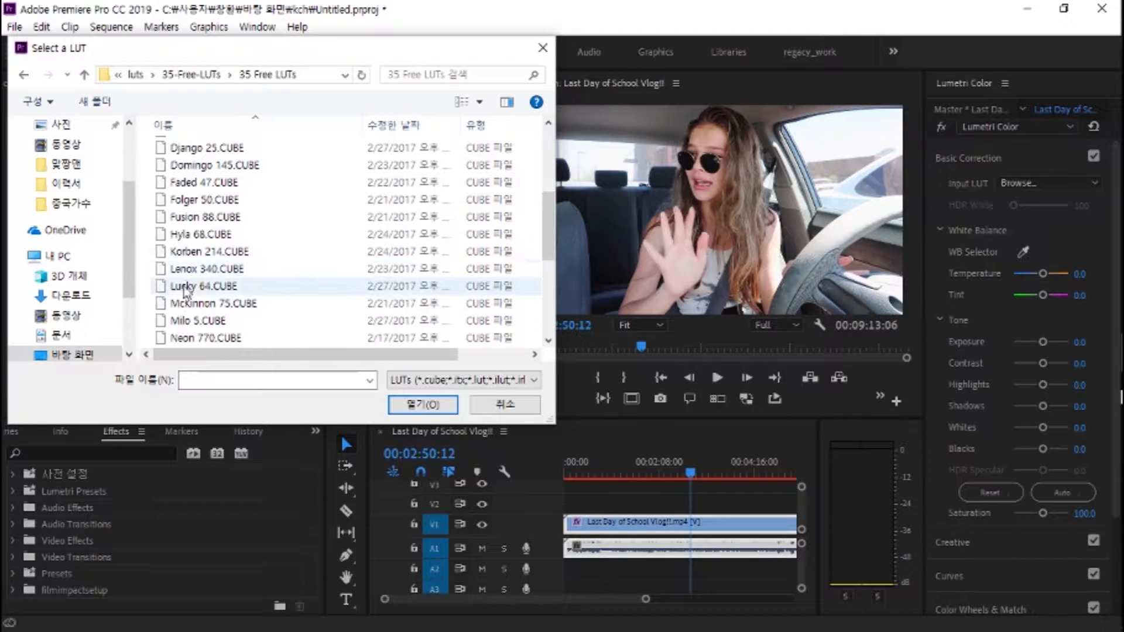
click(179, 287)
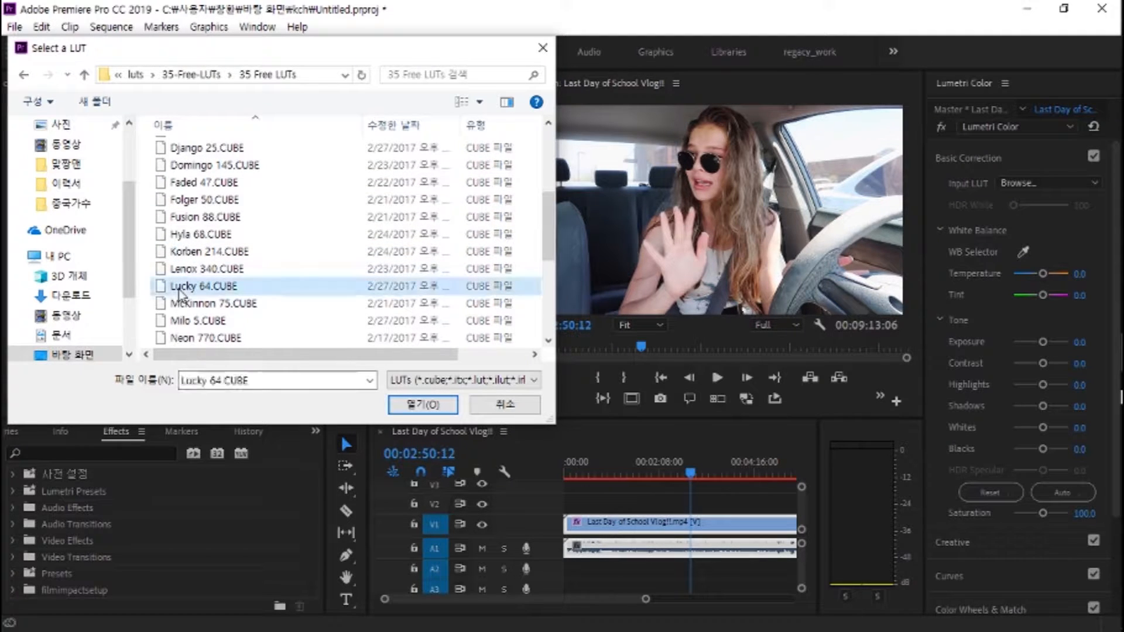
click(424, 403)
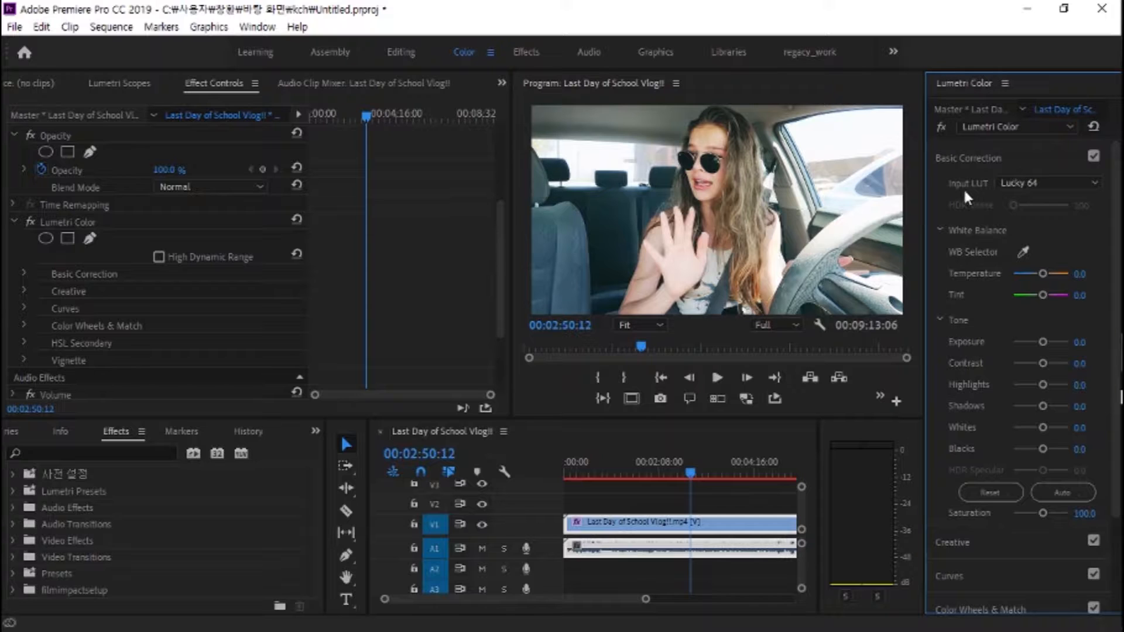
click(1093, 128)
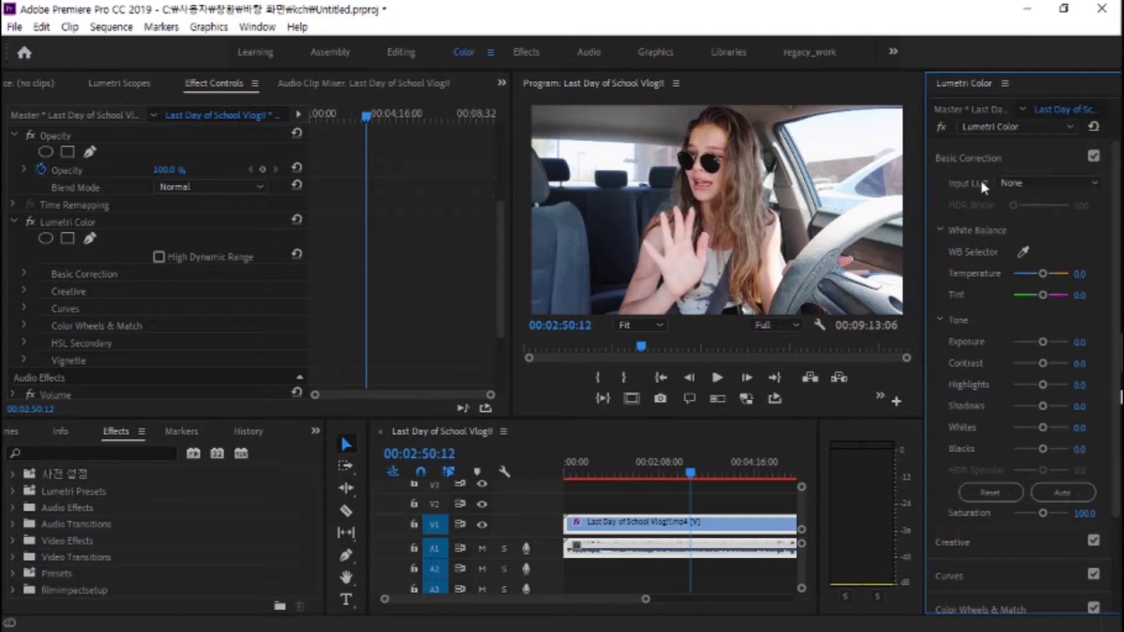
Set the white balance with the WB Selector by sampling the steering wheel and then the dashboard area beside it
scroll(999, 413, down, 3)
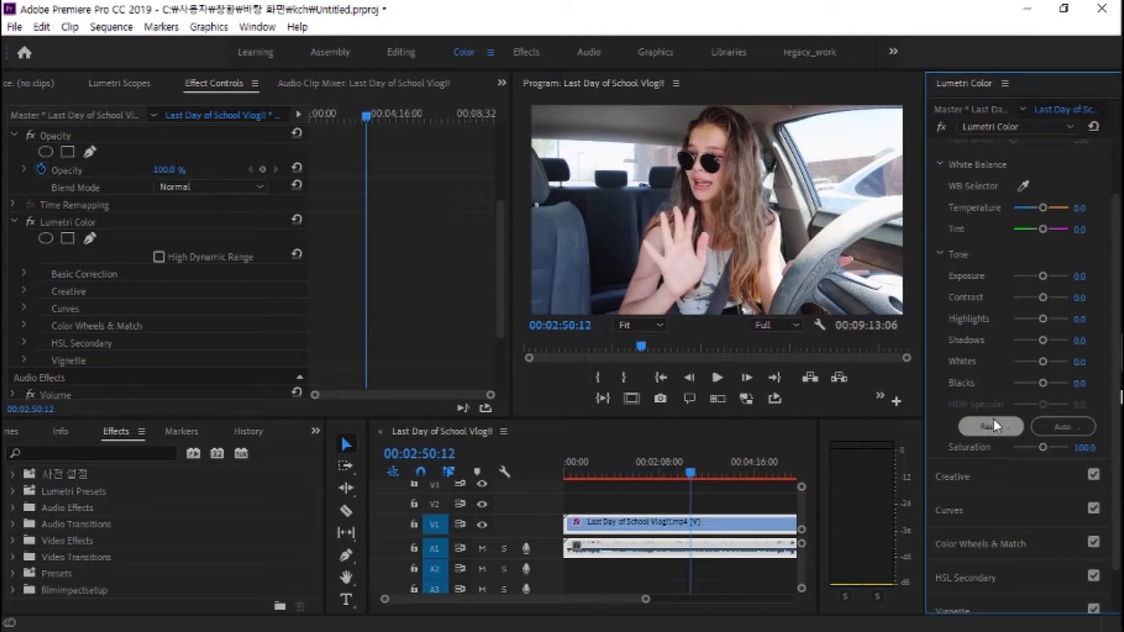
scroll(975, 372, up, 2)
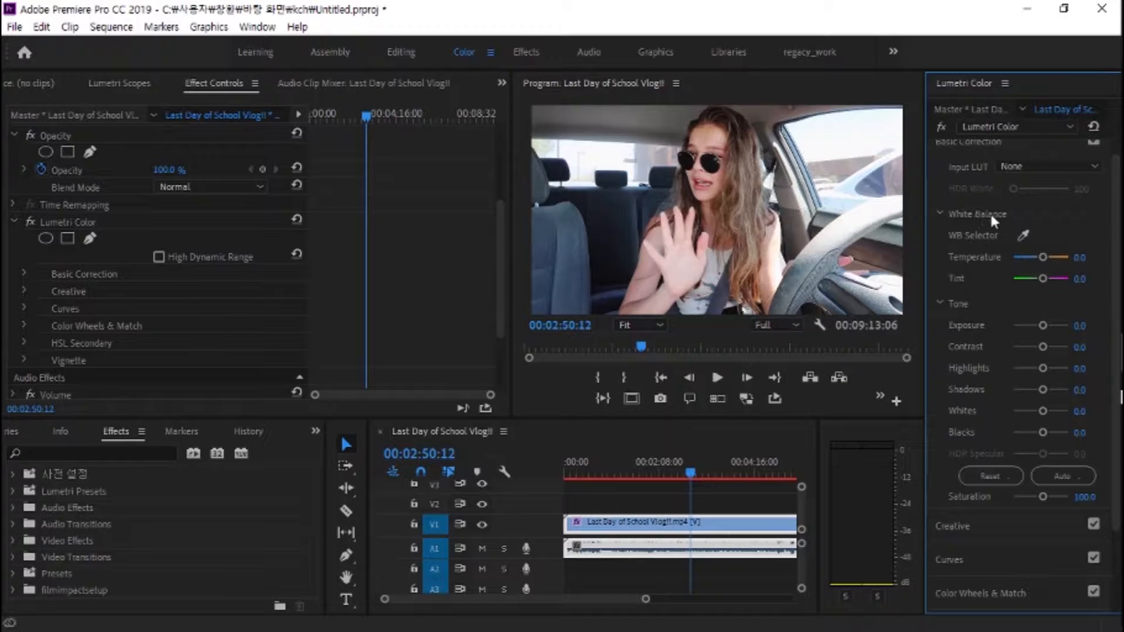
click(1023, 236)
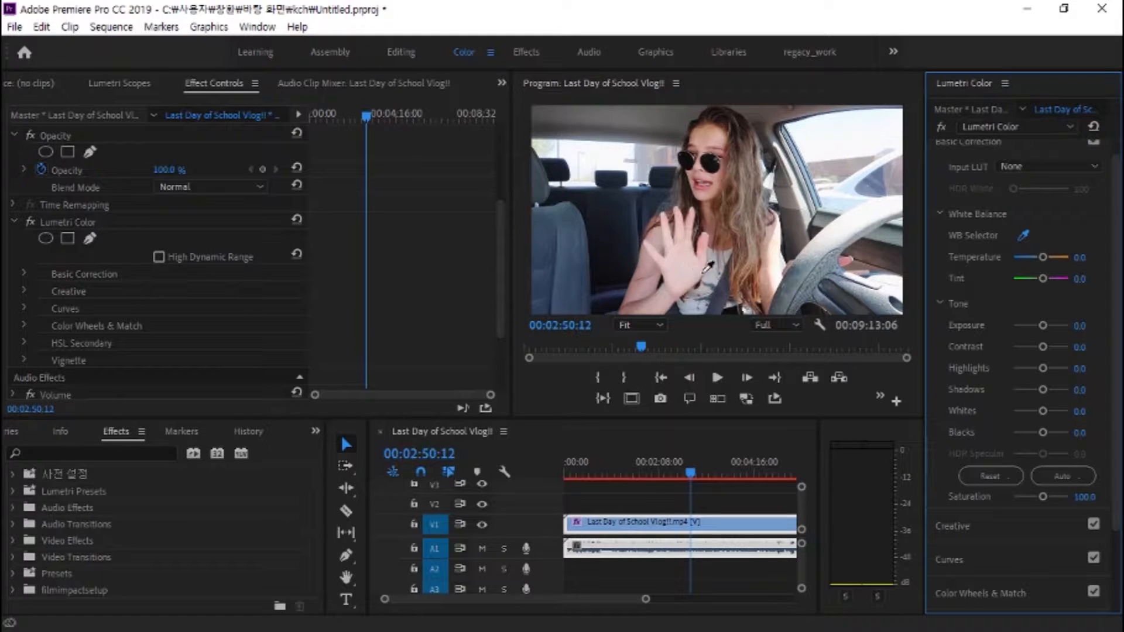
click(811, 257)
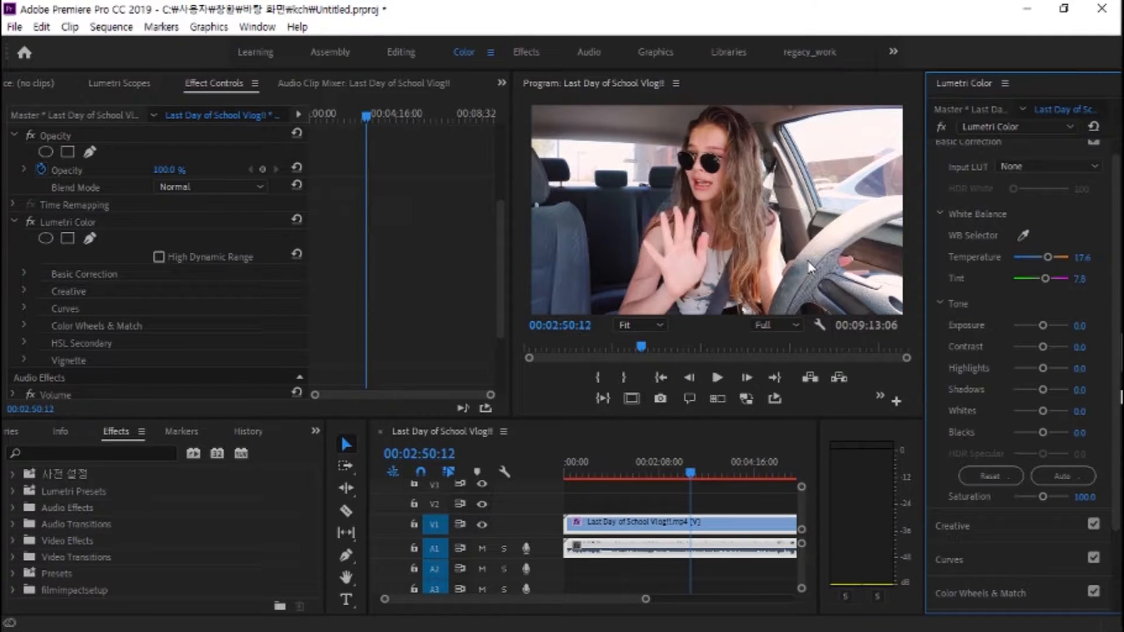
click(1023, 237)
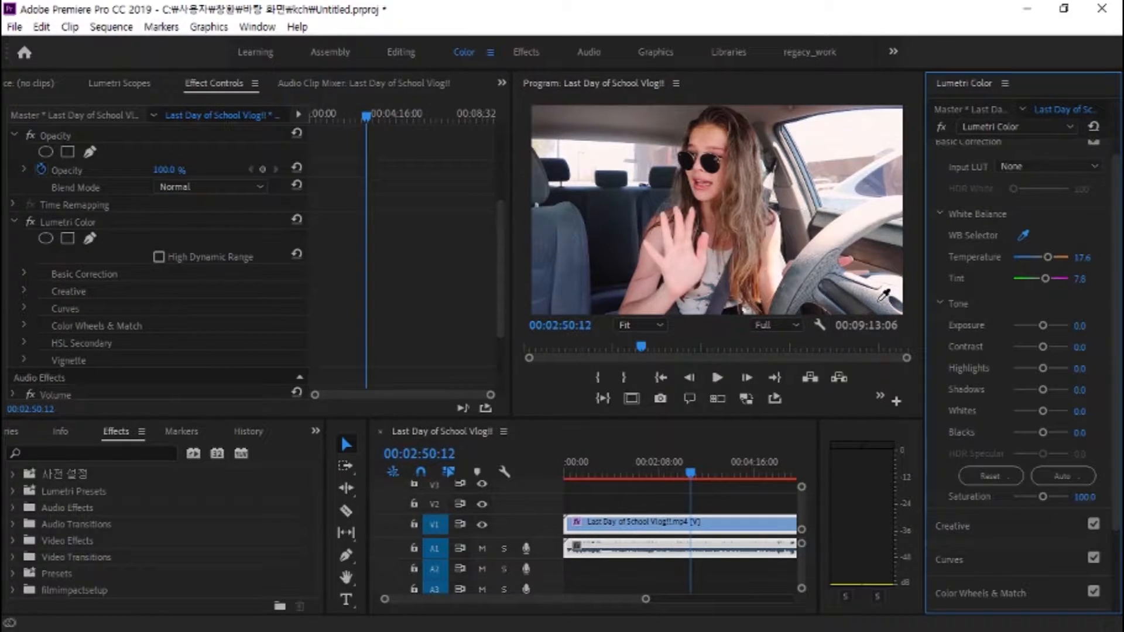
click(879, 300)
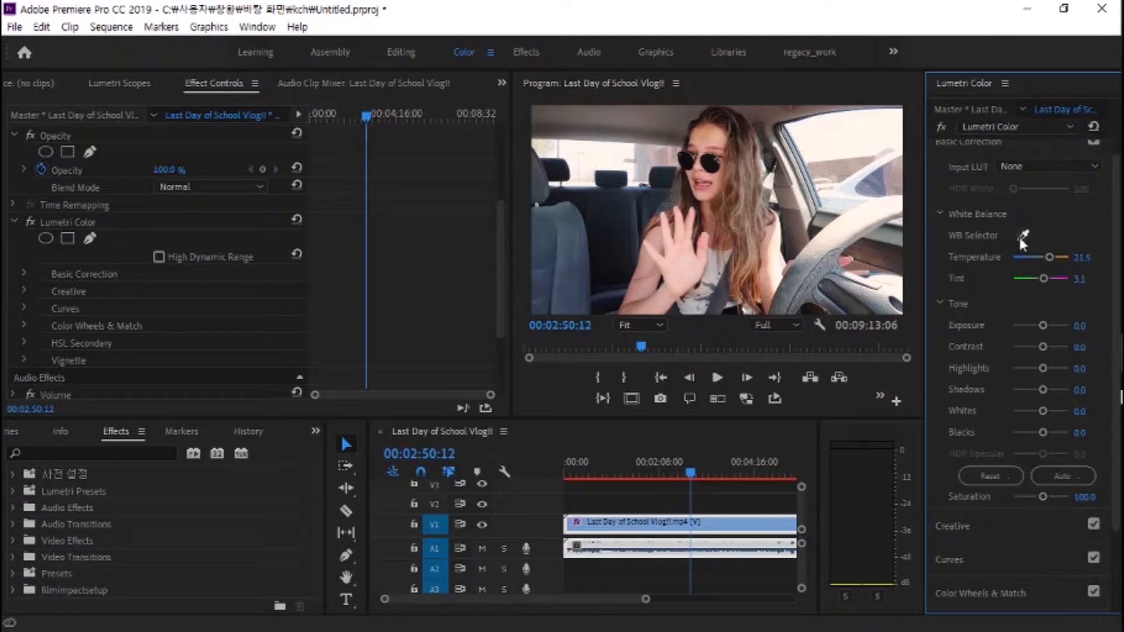
Reset the Lumetri Color effect and sample the white balance from the bright rear side window of the car
click(1093, 128)
click(1023, 235)
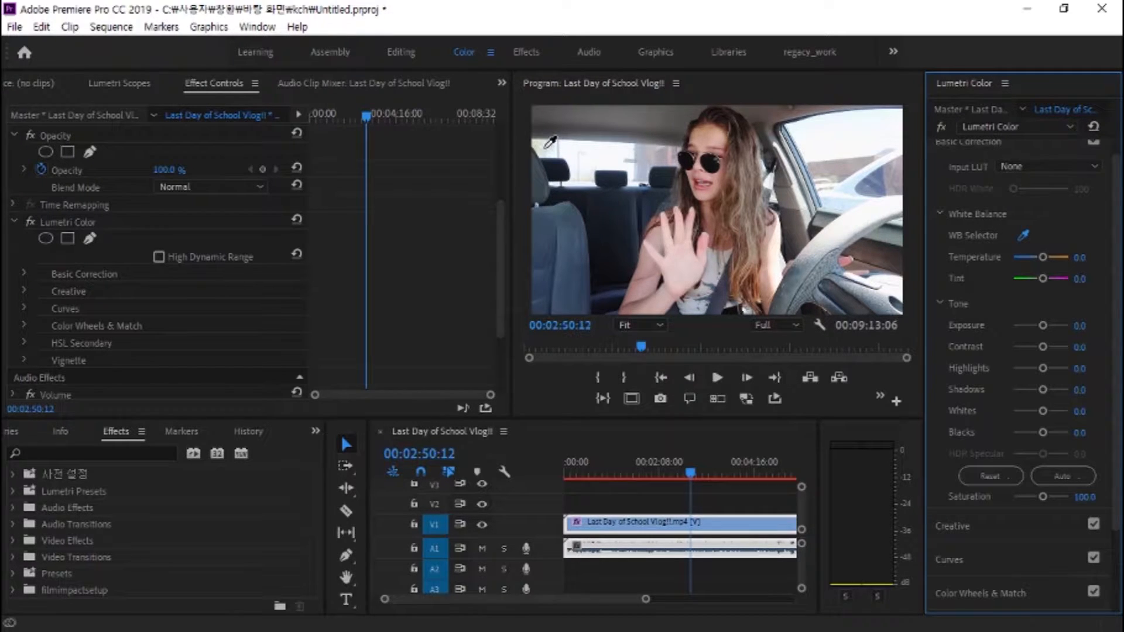
click(546, 147)
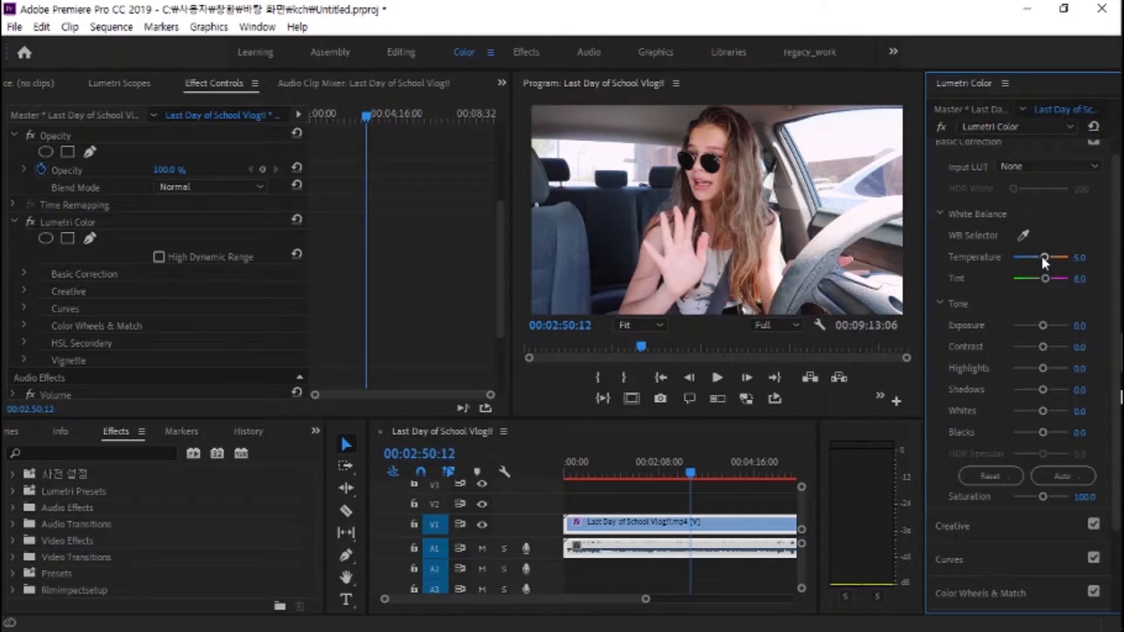
Shift the white balance Temperature to -44.1 and up to about 37, and reset the Lumetri Color effect
drag(1041, 255, 1026, 259)
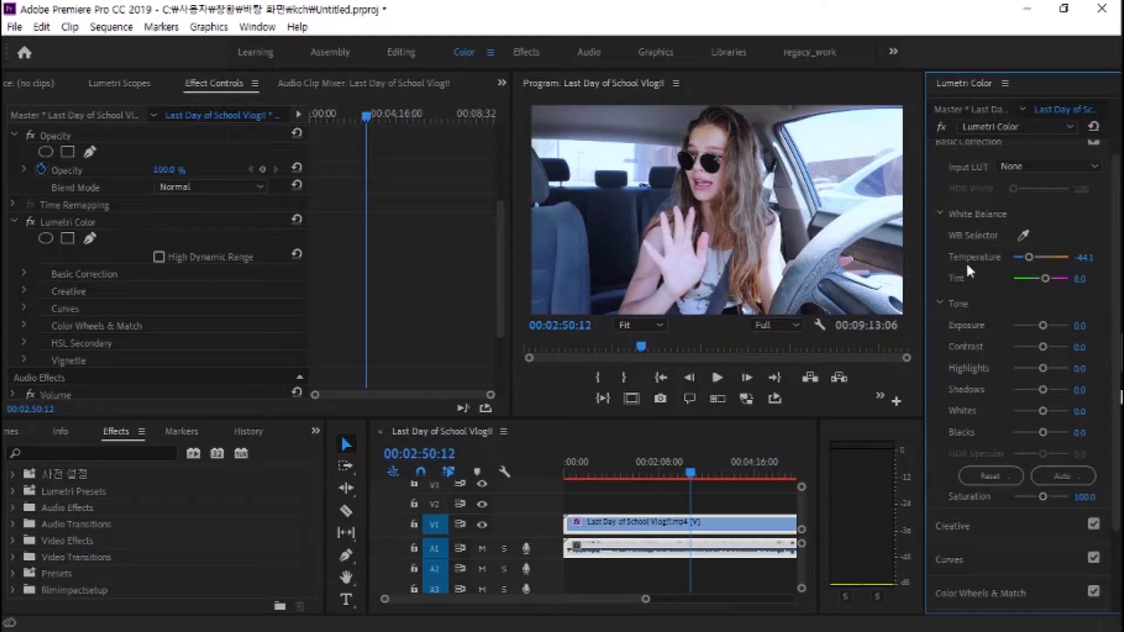
drag(1029, 256, 1047, 257)
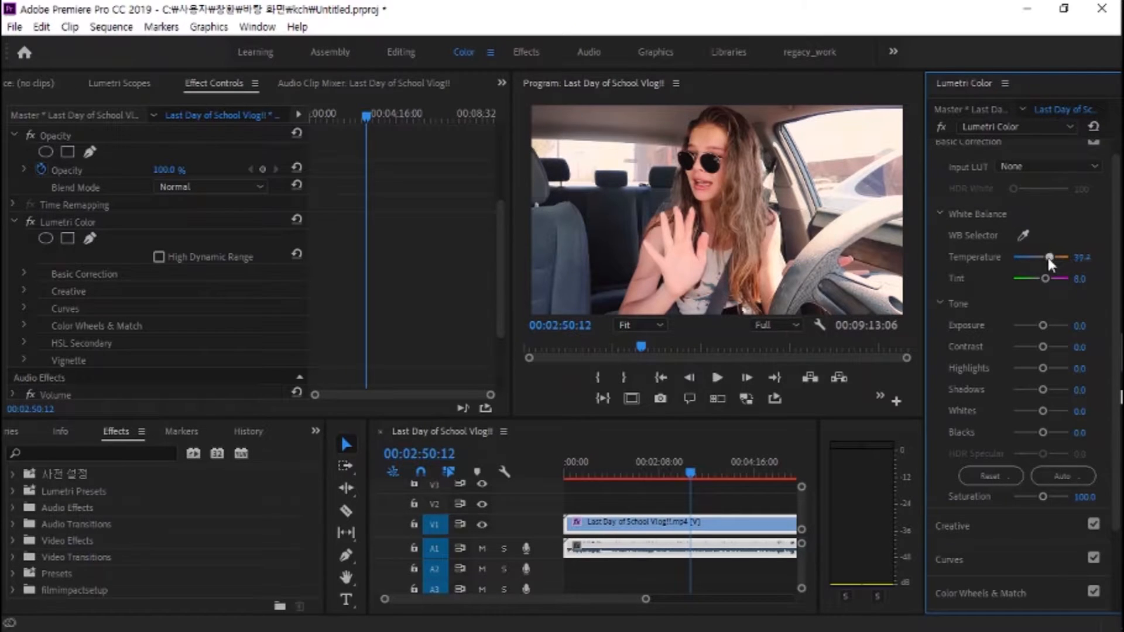
drag(1048, 258, 1046, 265)
click(1093, 125)
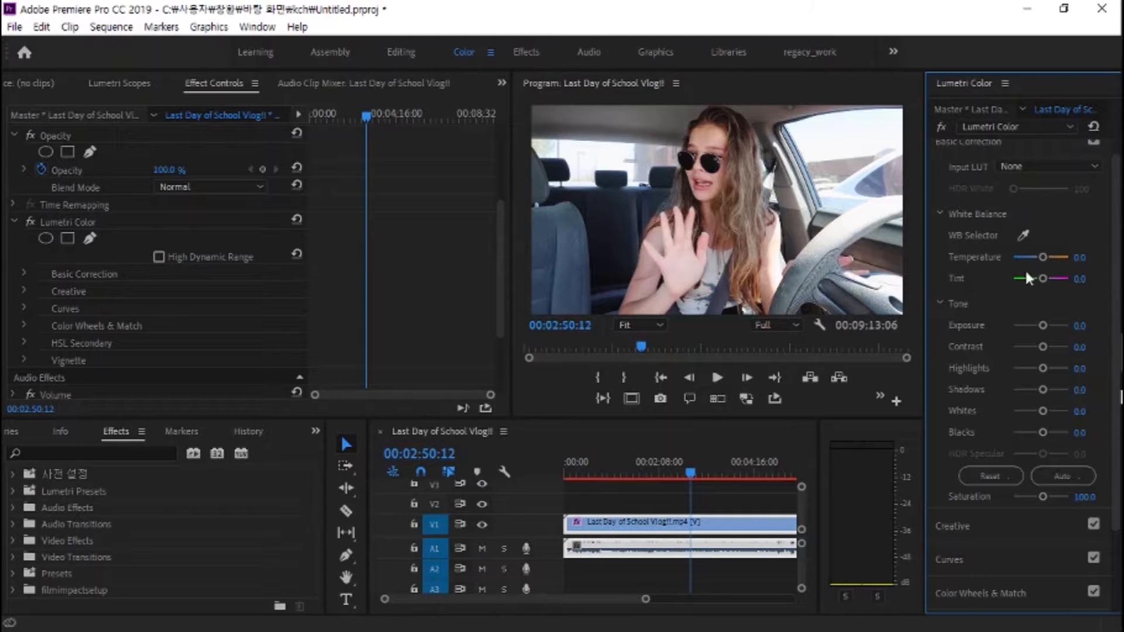
Shift the white balance Tint to about -38 and up to 35.3, and reset the Lumetri Color effect
drag(1042, 277, 1036, 278)
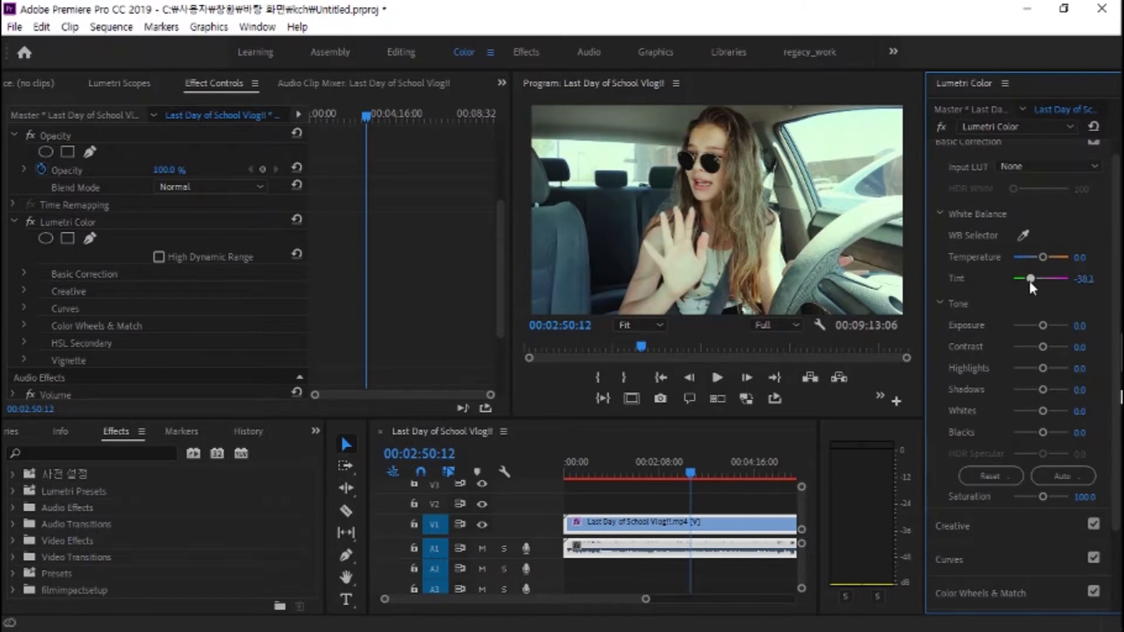
drag(1030, 284, 1028, 285)
drag(1028, 276, 1044, 277)
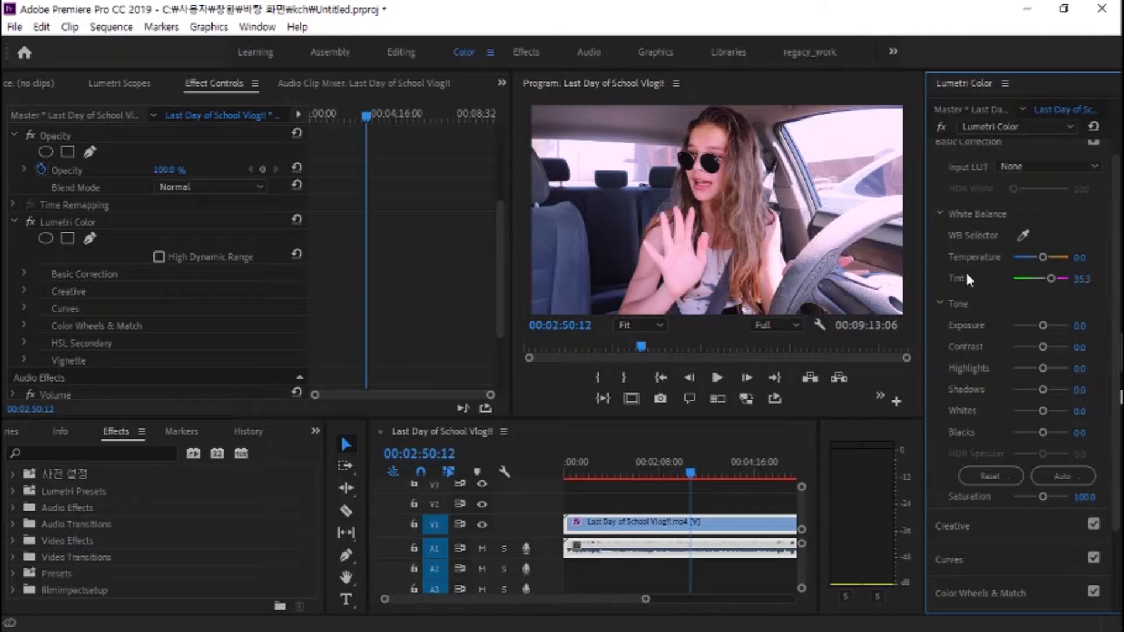
click(1092, 128)
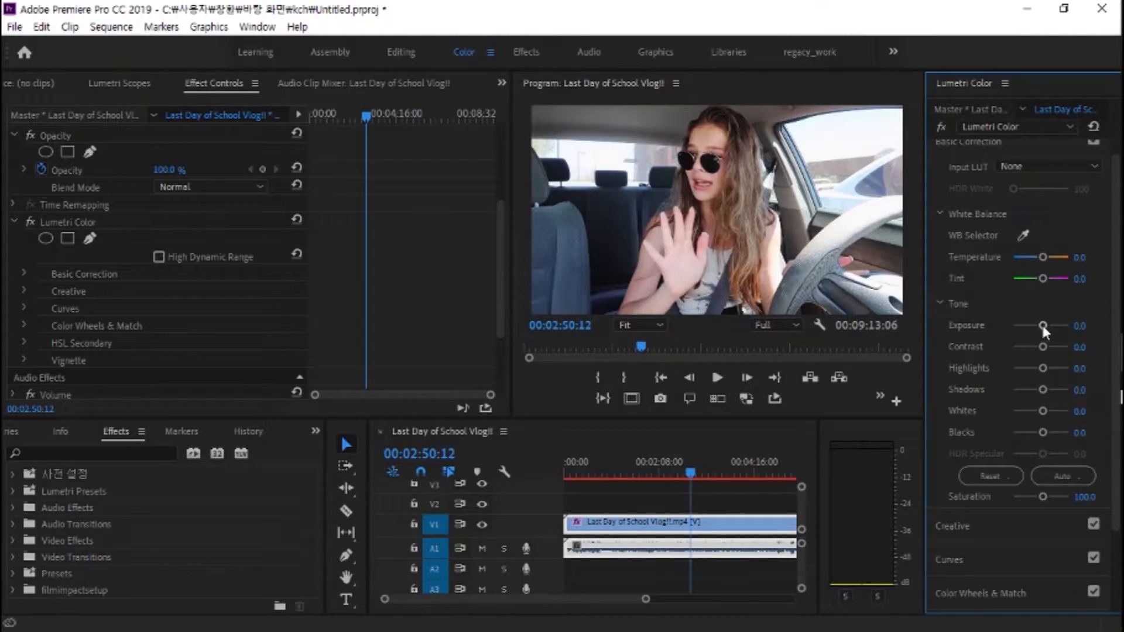
Raise the Exposure to 1.6, lower it to -0.1, and reset the Lumetri Color effect
drag(1043, 326, 1044, 327)
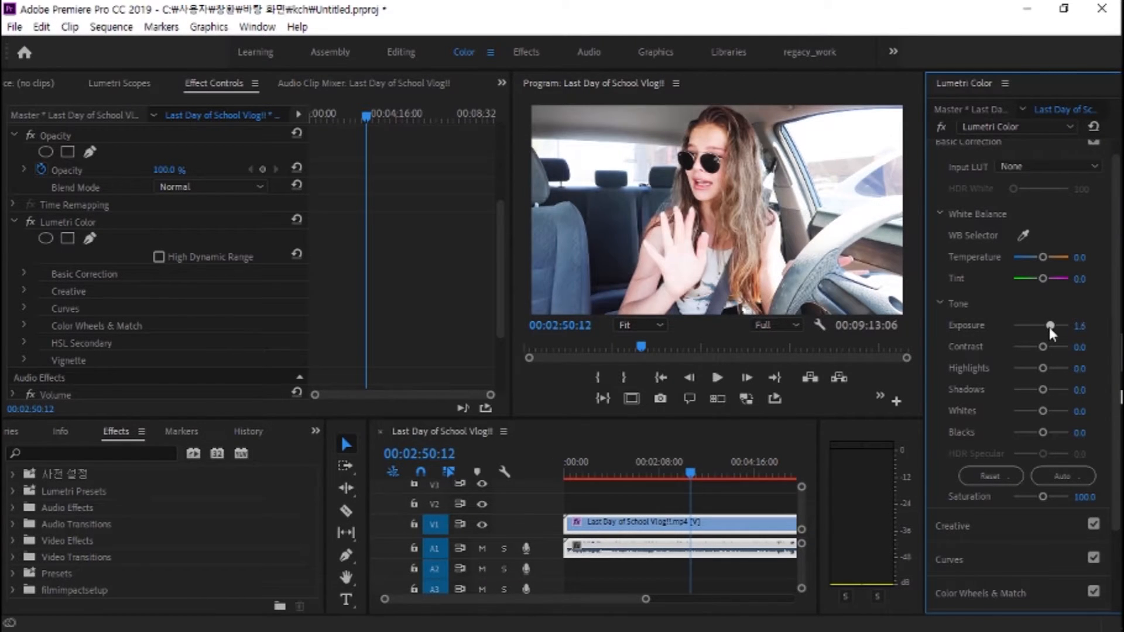
mouse_move(1050, 326)
mouse_down()
mouse_move(1022, 333)
mouse_move(1040, 331)
mouse_up()
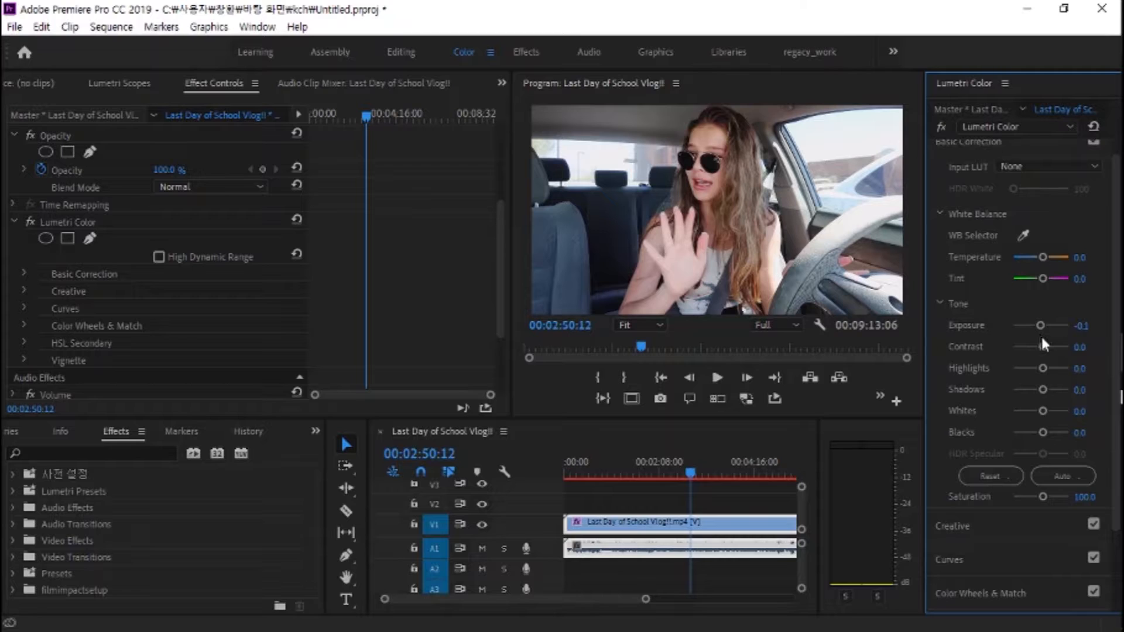
click(1094, 126)
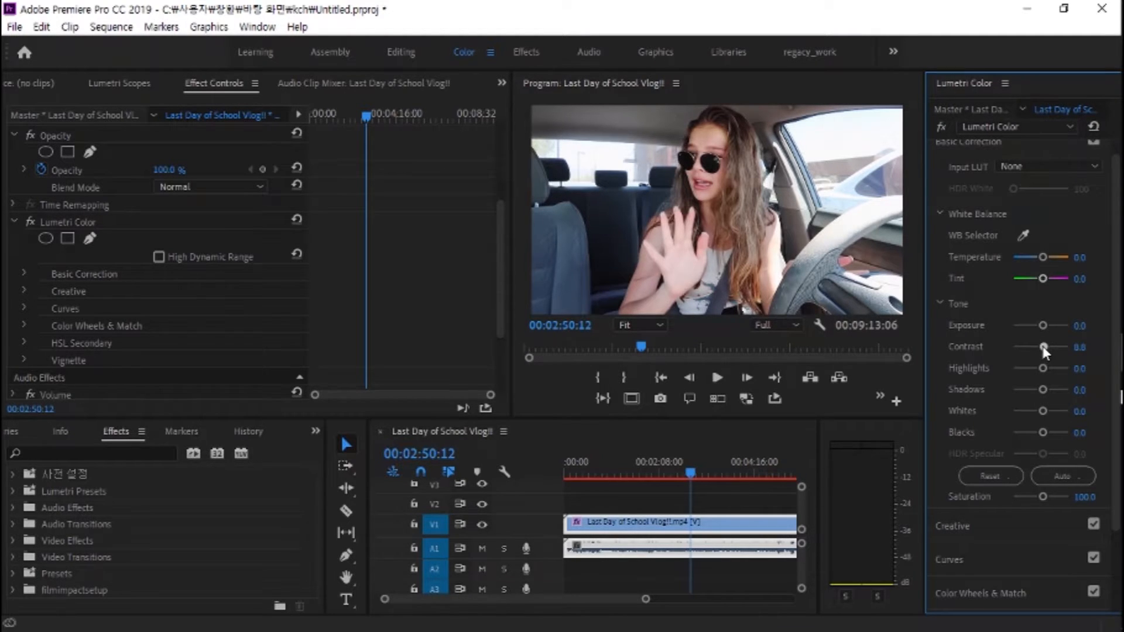
Raise the Contrast to about 67.6 and return it to 0.0
mouse_move(1043, 348)
mouse_down()
mouse_move(1010, 351)
mouse_move(1046, 351)
mouse_up()
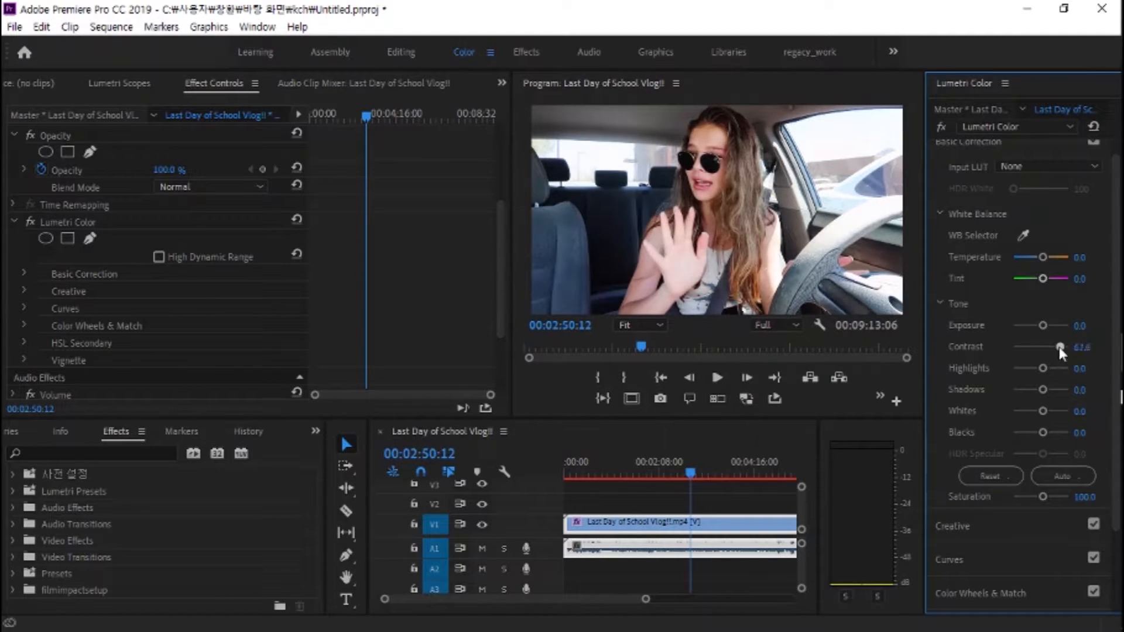
mouse_move(1057, 347)
mouse_down()
mouse_move(1017, 350)
mouse_move(1053, 347)
mouse_move(1025, 350)
mouse_move(1040, 350)
mouse_up()
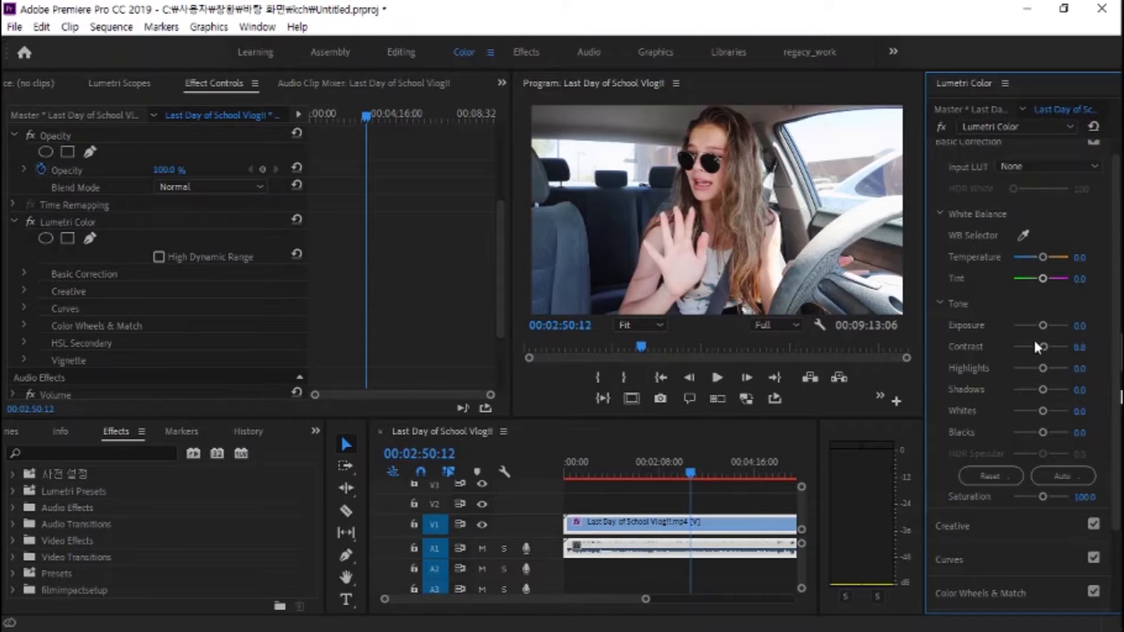
Reset the Lumetri Color effect, raise Highlights to 5.9, and expand the Basic Correction properties in the clip's effect settings
click(1093, 127)
mouse_move(1045, 367)
mouse_down()
mouse_move(1075, 370)
mouse_move(1017, 377)
mouse_move(1053, 378)
mouse_move(1043, 377)
mouse_up()
click(25, 274)
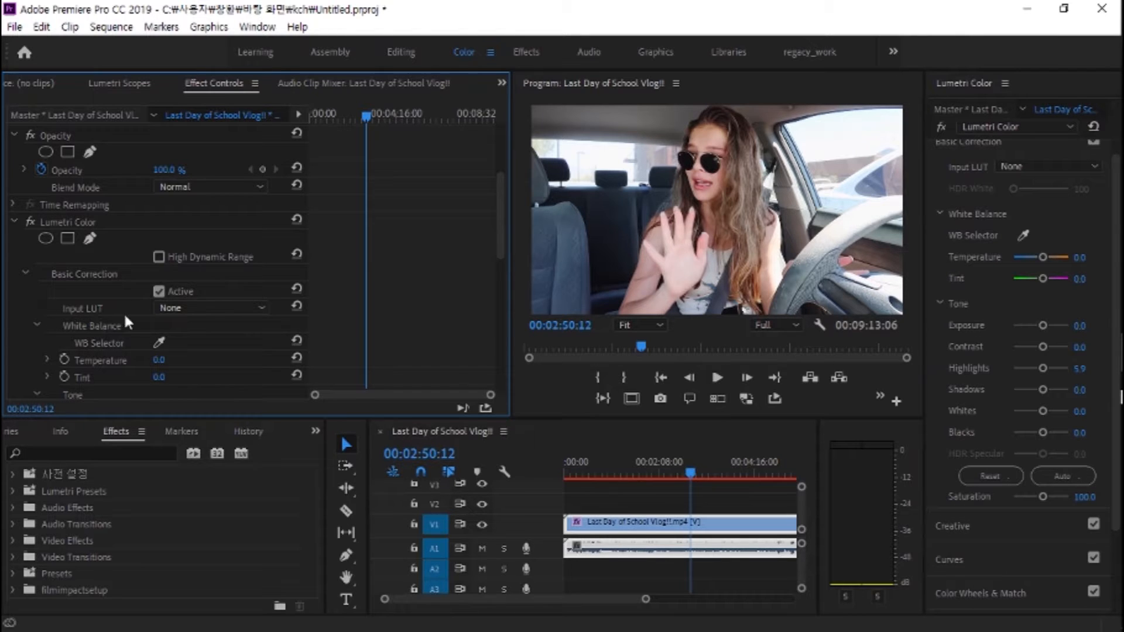
scroll(80, 325, down, 6)
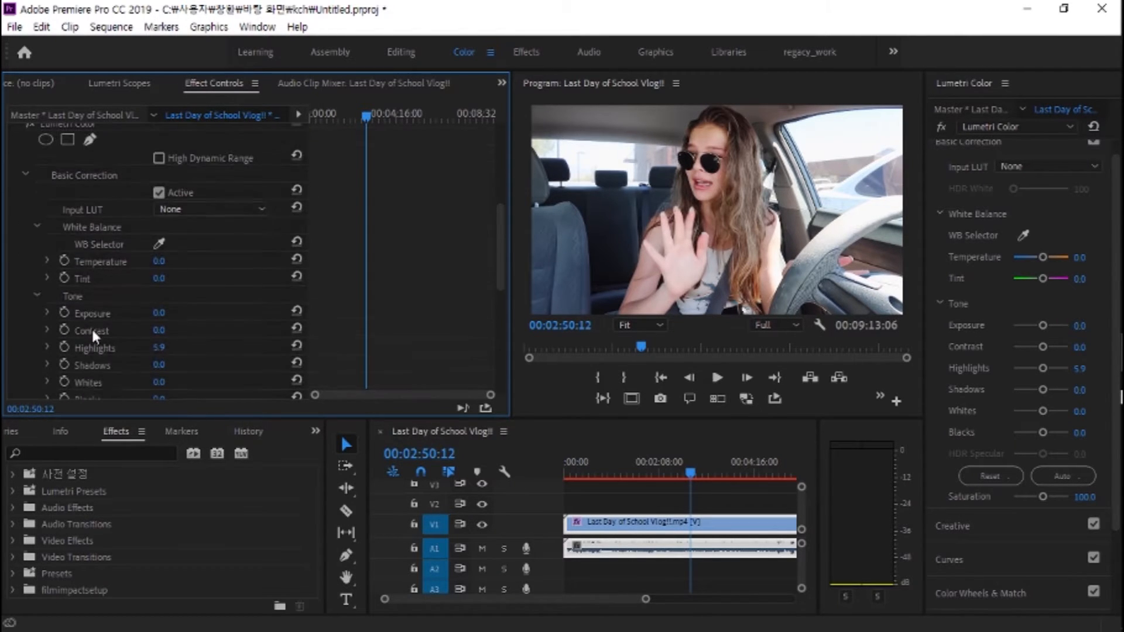
click(47, 347)
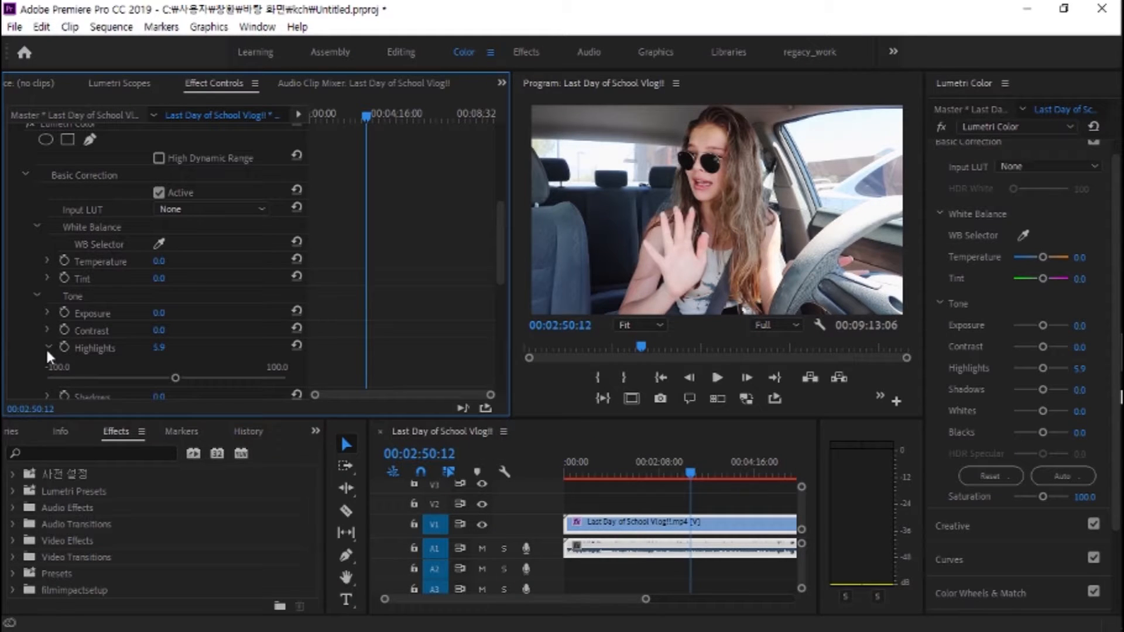
click(47, 348)
scroll(219, 303, up, 4)
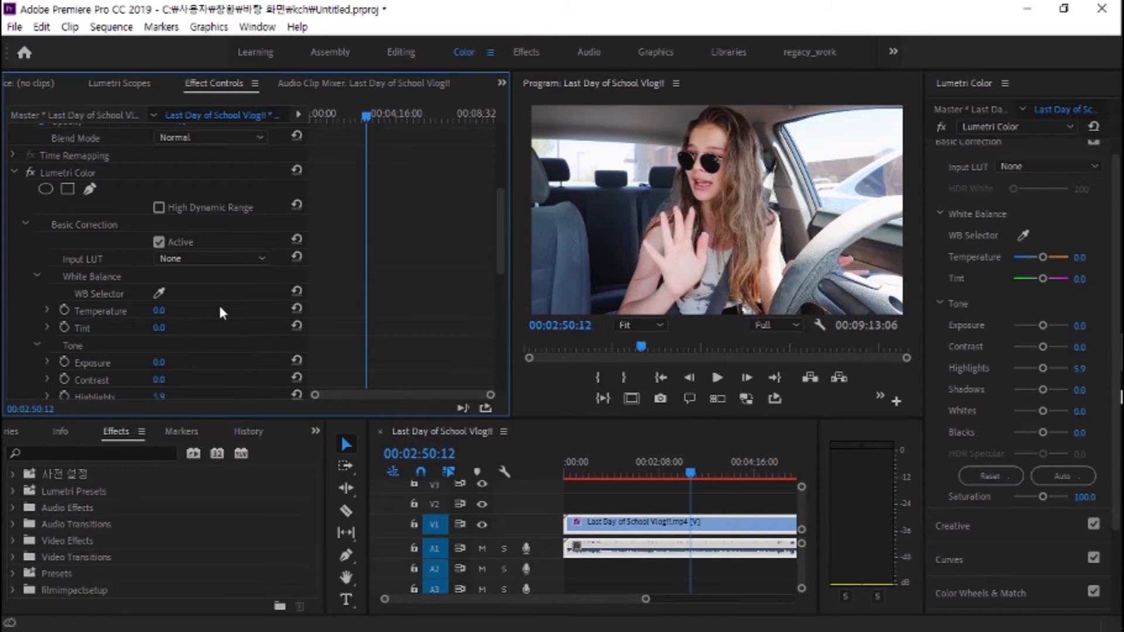
scroll(213, 301, up, 1)
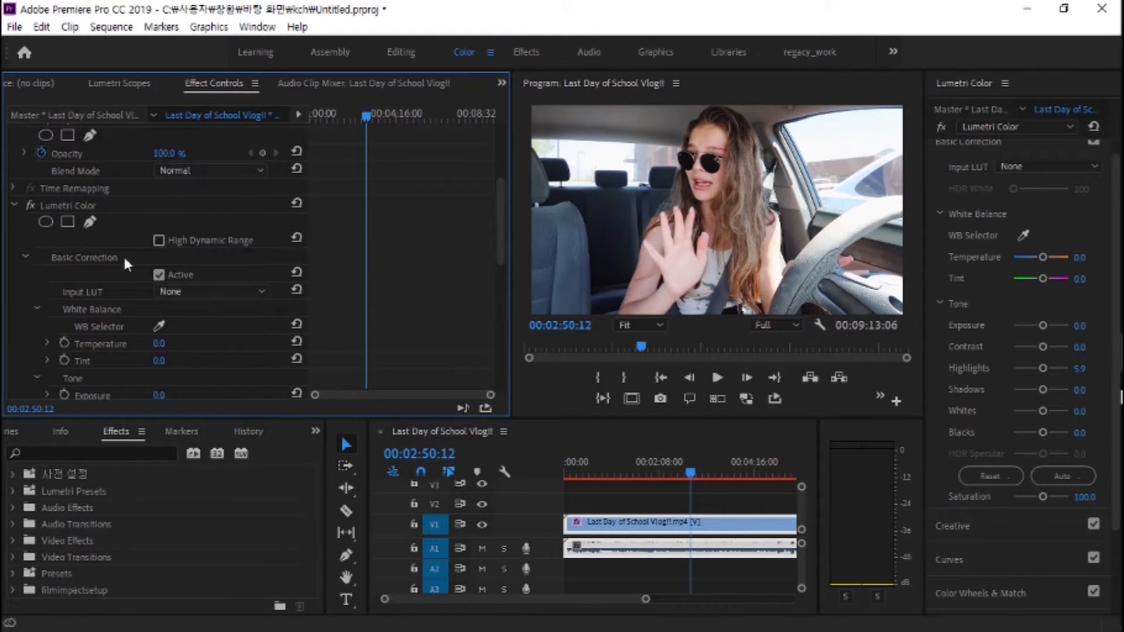
Add an ellipse mask to the Lumetri Color effect and fit it around the woman's face
click(45, 222)
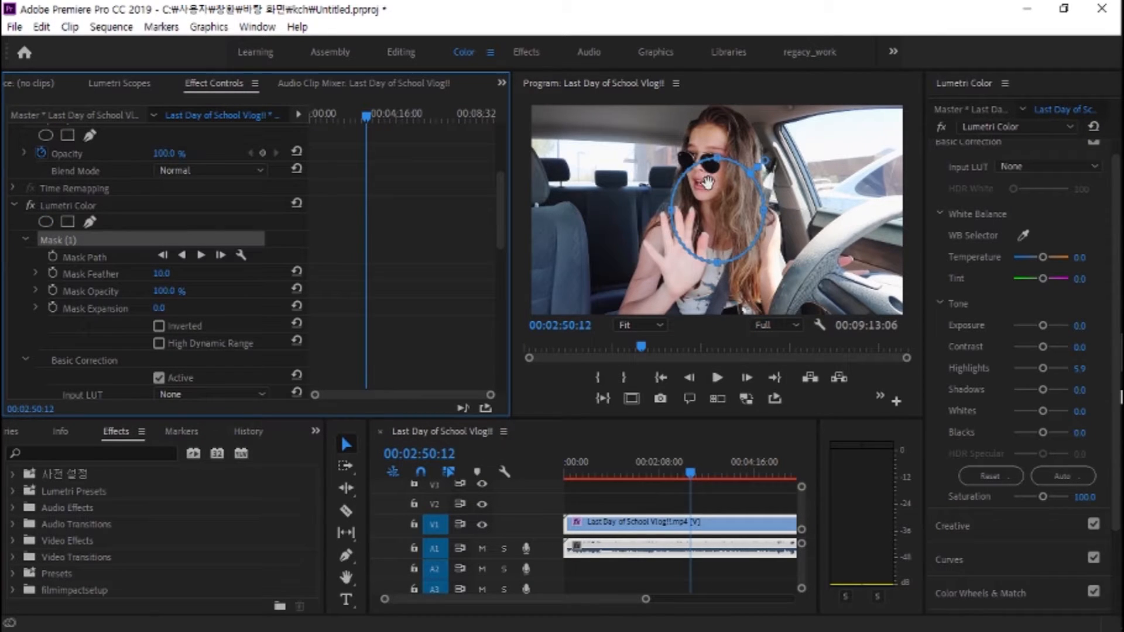
drag(708, 183, 706, 147)
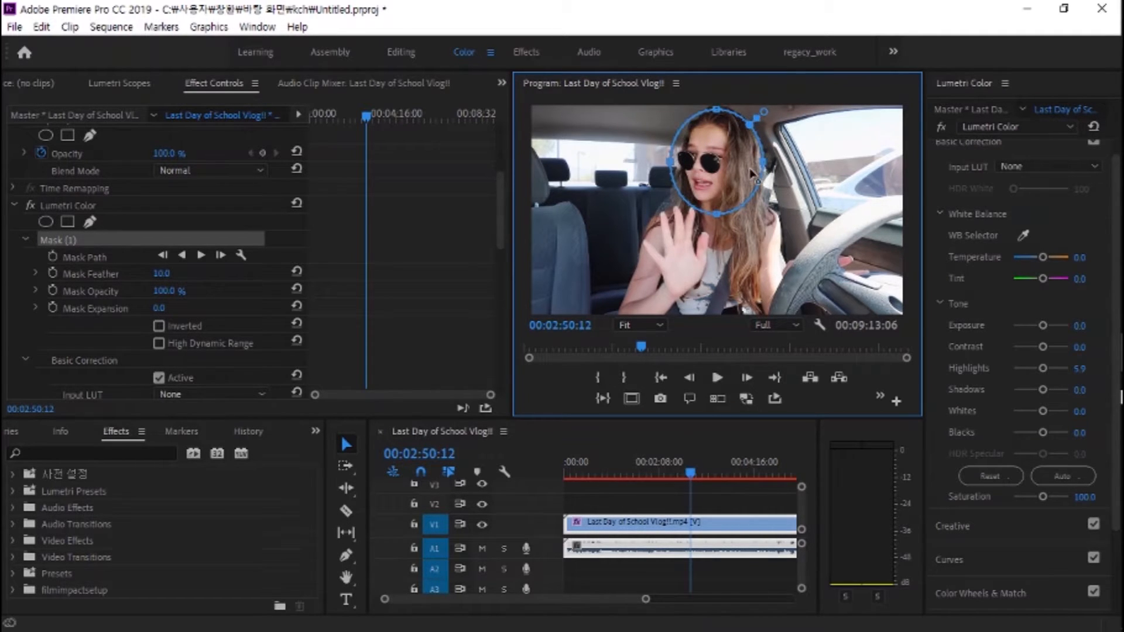
drag(763, 164, 750, 164)
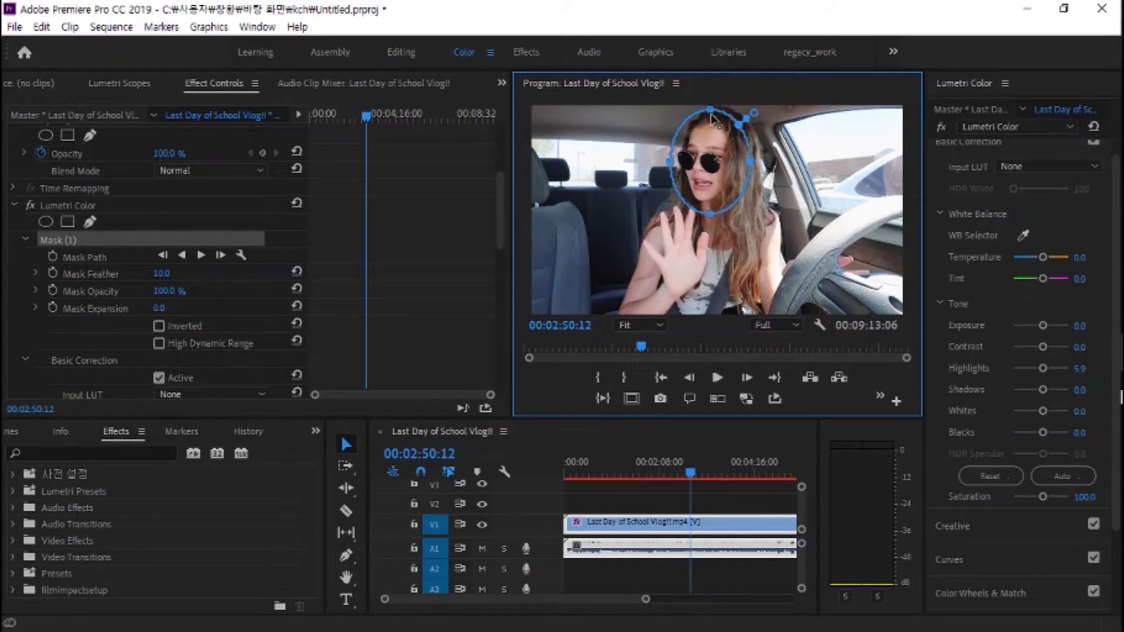
drag(710, 111, 744, 159)
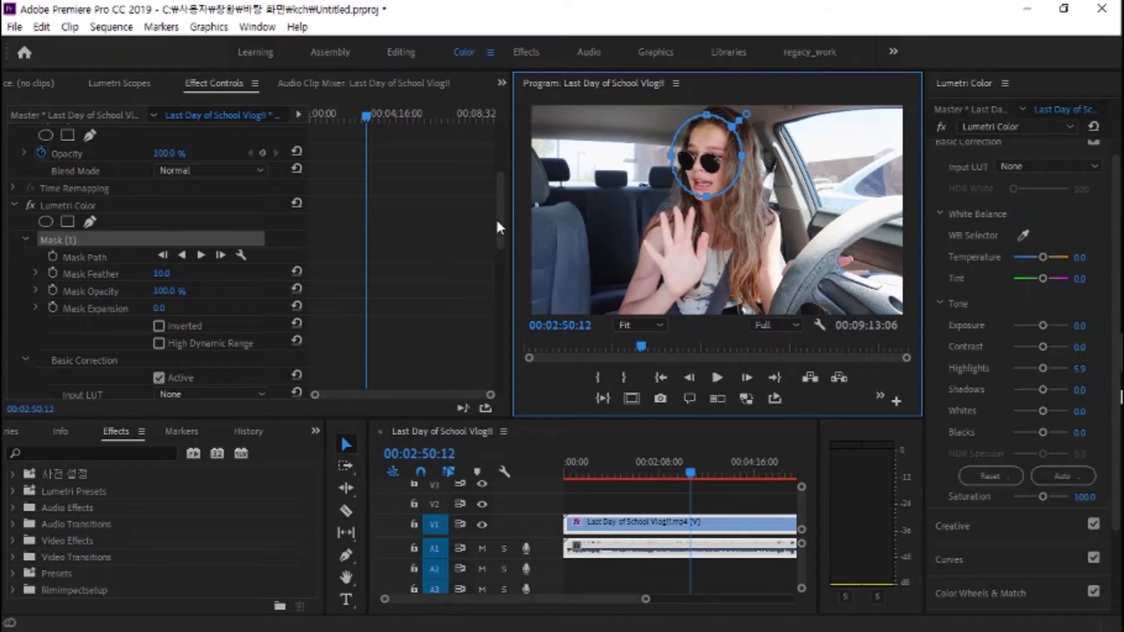
Lower the masked Highlights to -100.0, raise them to 100.0, and bring them back to 2.7
drag(497, 205, 494, 295)
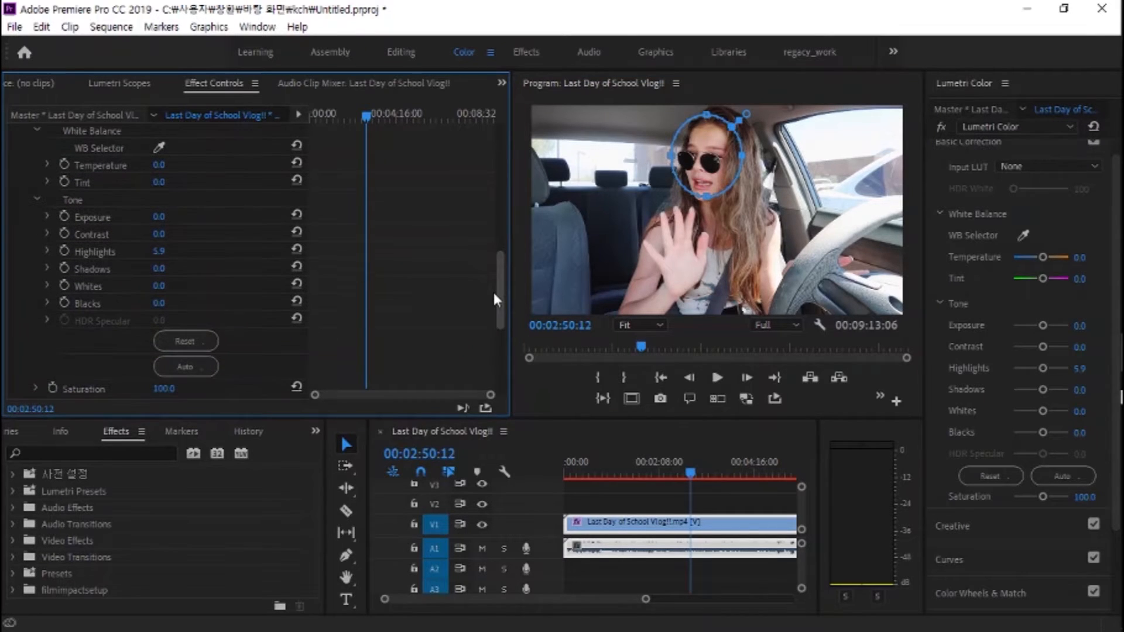
click(45, 250)
drag(176, 282, 44, 293)
scroll(44, 293, up, 1)
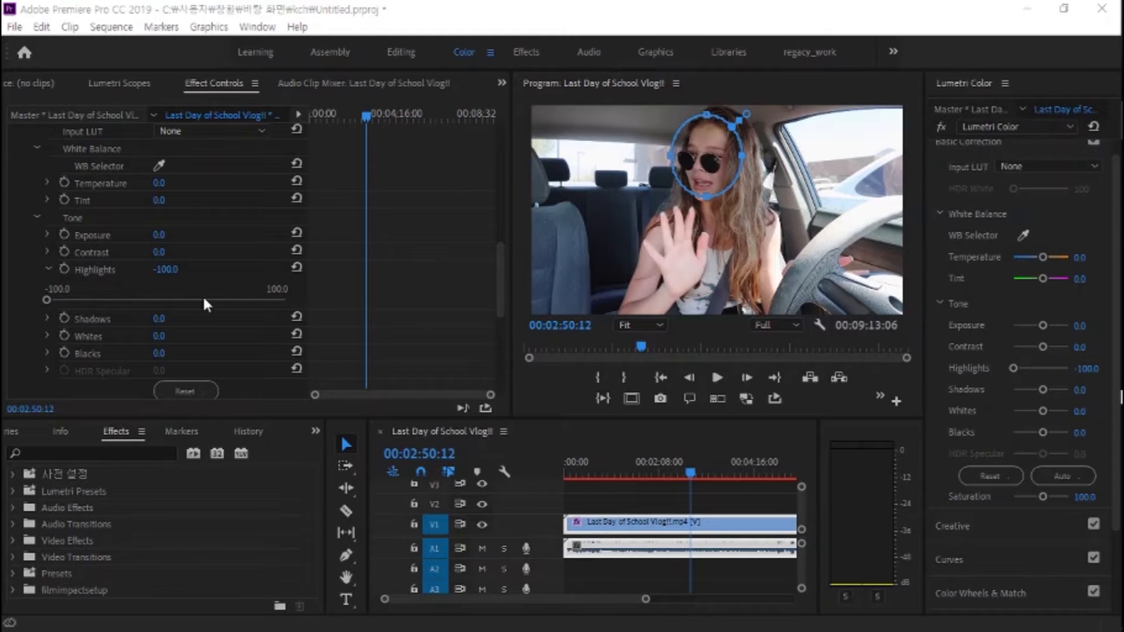
drag(47, 300, 297, 315)
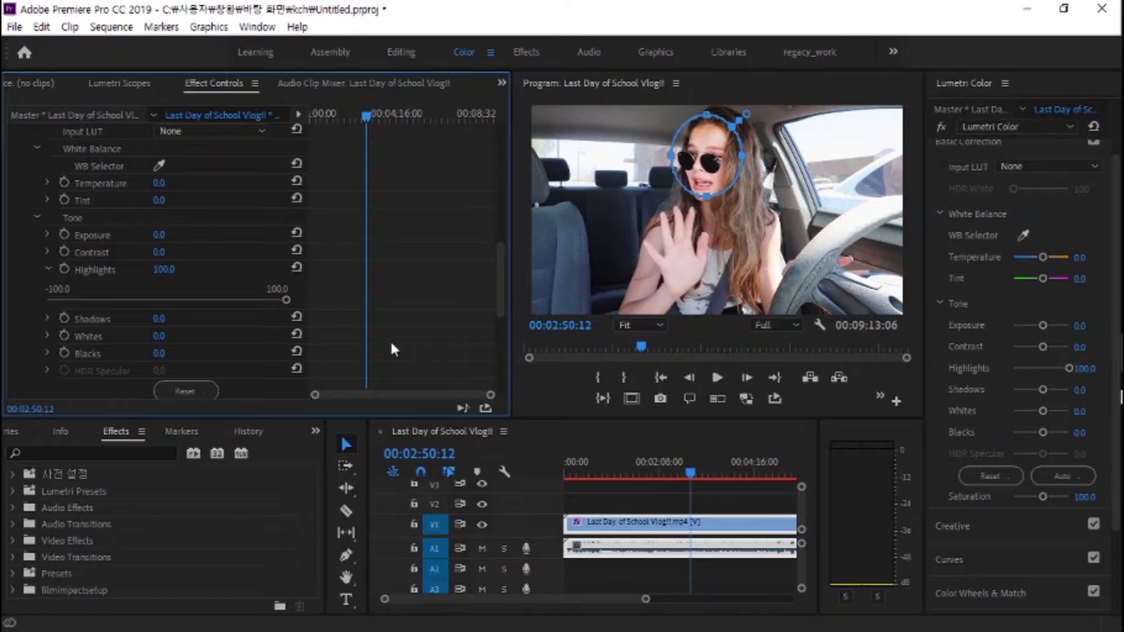
drag(286, 300, 170, 300)
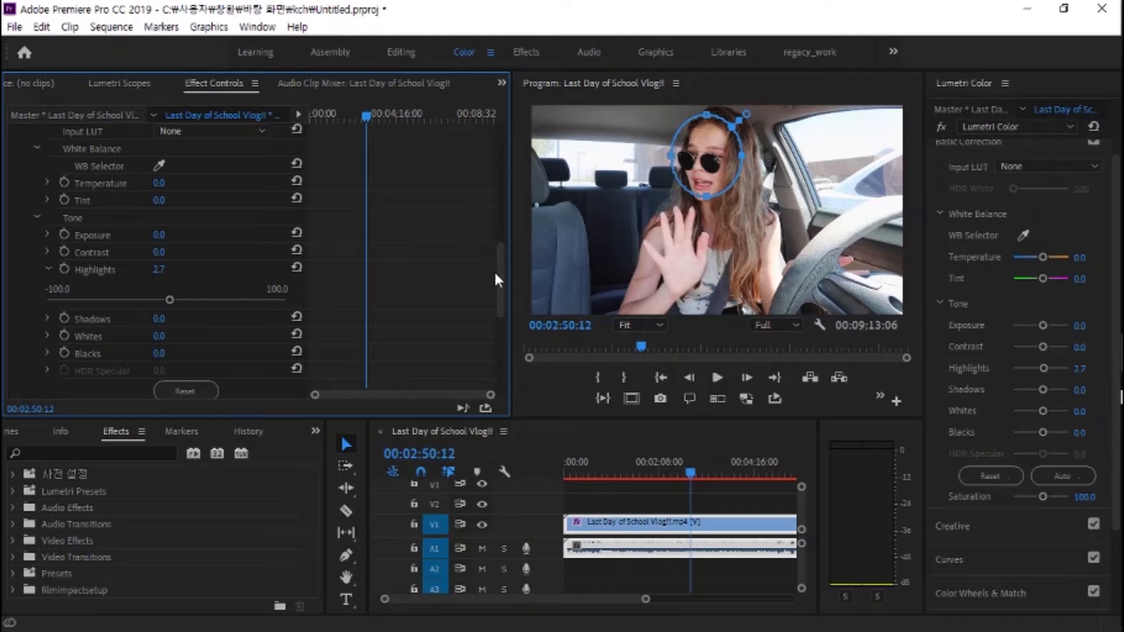
Reset the Lumetri Color effect and delete its face mask
drag(500, 276, 493, 231)
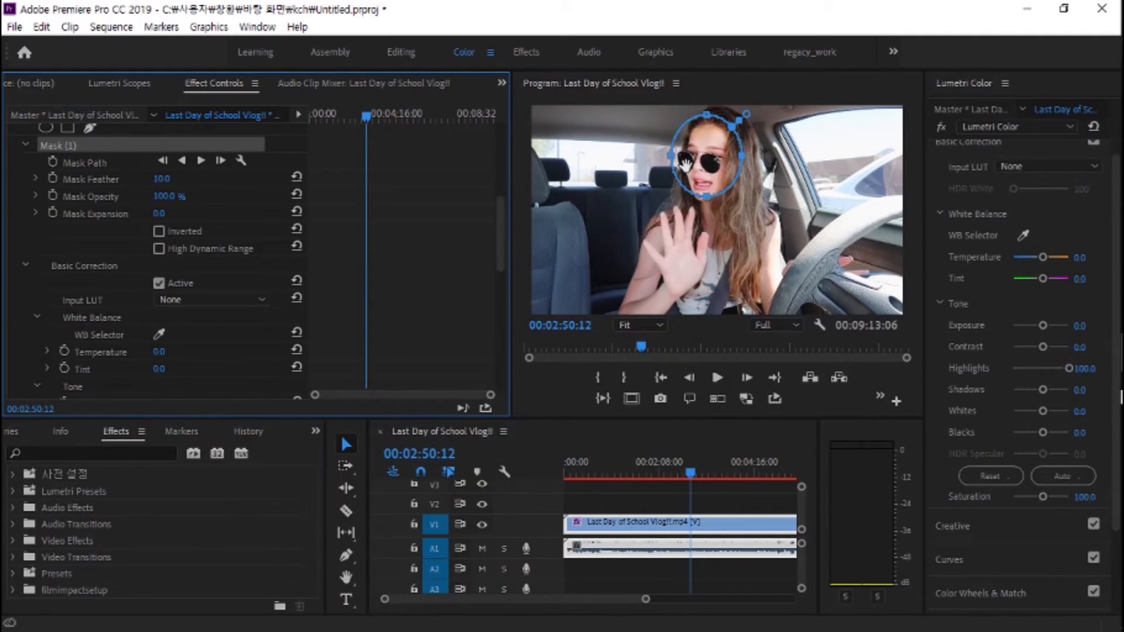
click(1093, 127)
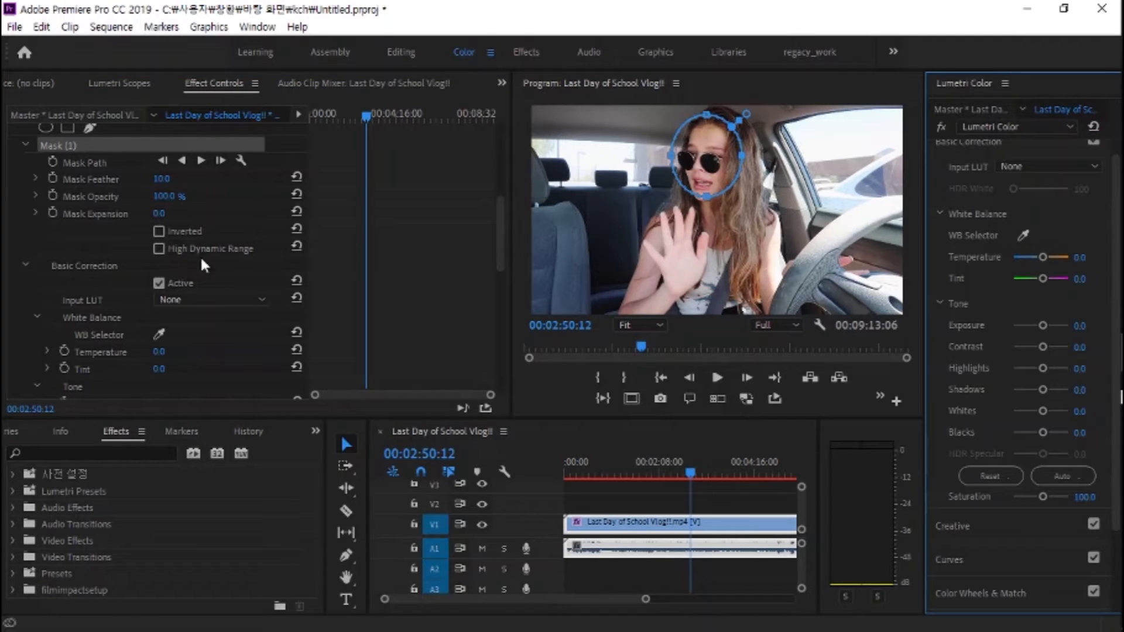
right_click(75, 145)
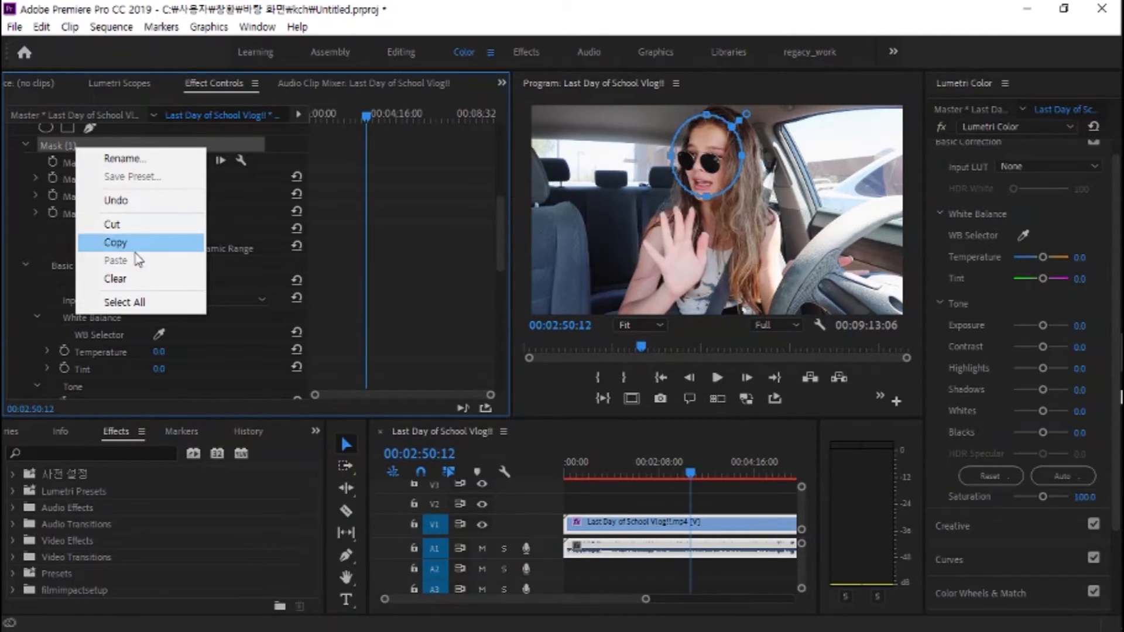
click(118, 279)
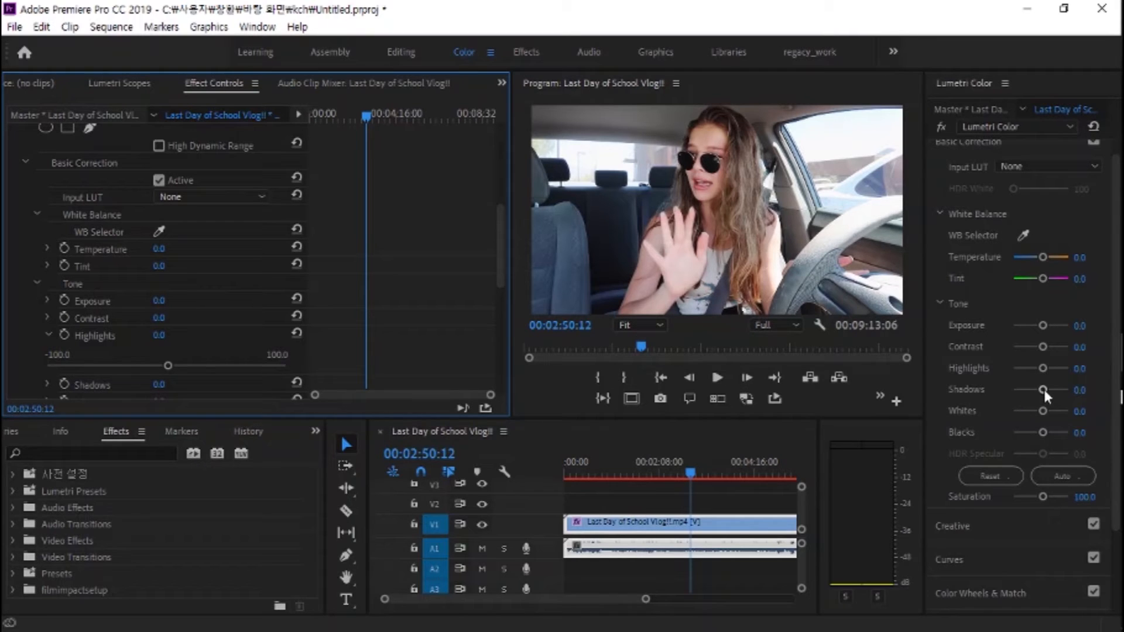
Try Shadows at 11.8 and 8.8 and Whites at 76.5 and 14.7, and reset the Lumetri Color effect
mouse_move(1044, 389)
mouse_down()
mouse_move(1000, 392)
mouse_move(1074, 397)
mouse_move(1043, 391)
mouse_up()
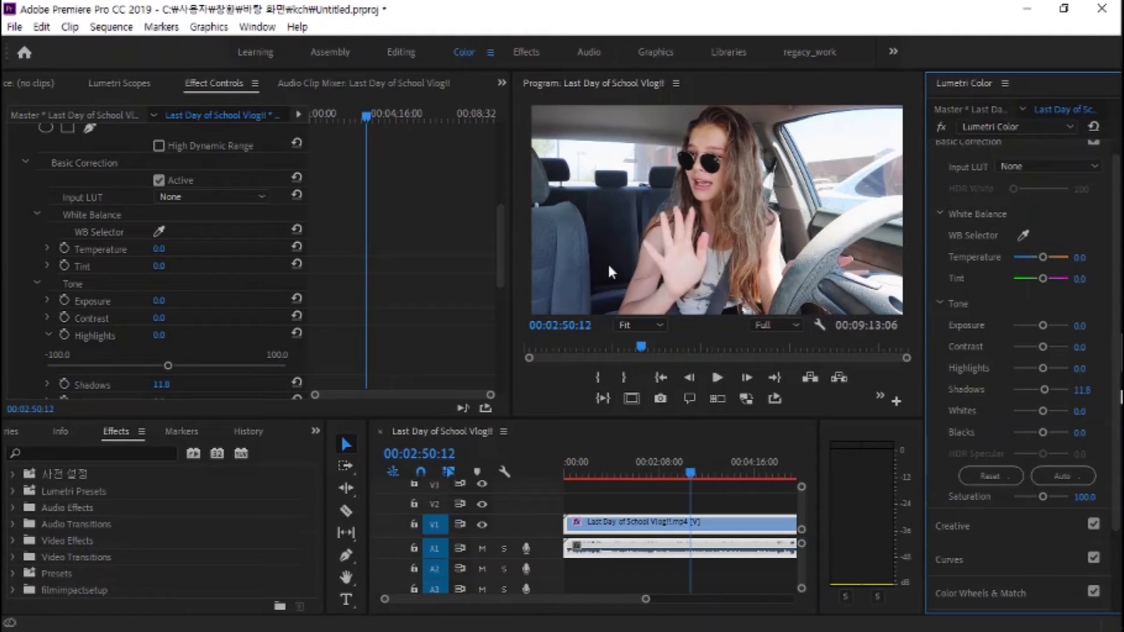
mouse_move(1043, 390)
mouse_down()
mouse_move(990, 401)
mouse_move(1043, 391)
mouse_up()
mouse_move(1043, 410)
mouse_down()
mouse_move(1073, 408)
mouse_move(1049, 407)
mouse_move(1062, 410)
mouse_up()
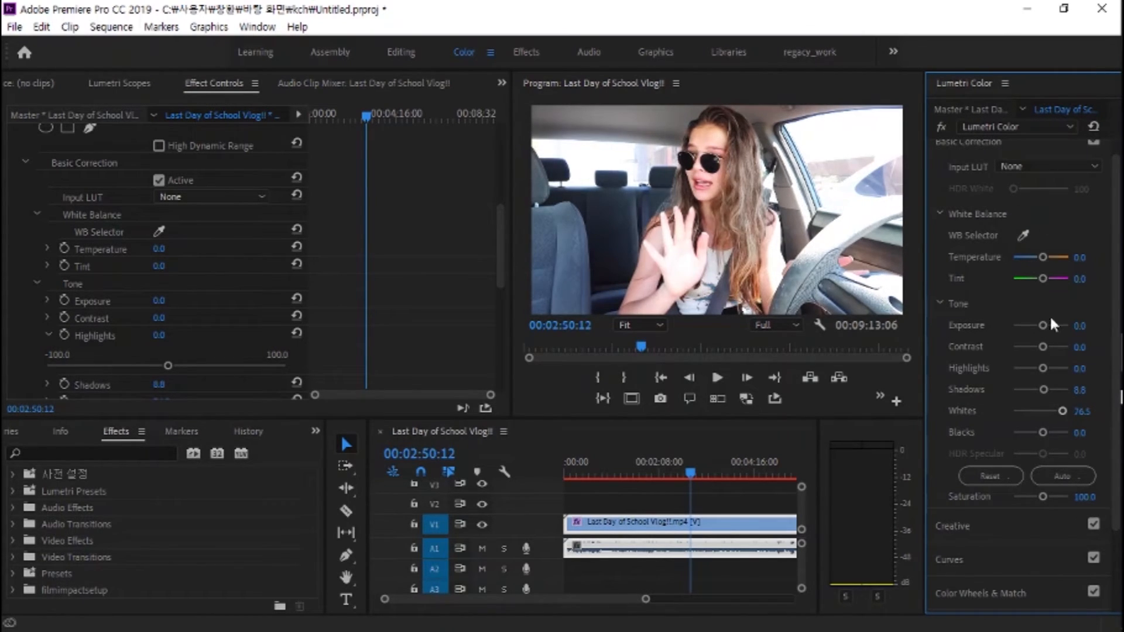
mouse_move(1062, 409)
mouse_down()
mouse_move(1024, 413)
mouse_move(1044, 411)
mouse_up()
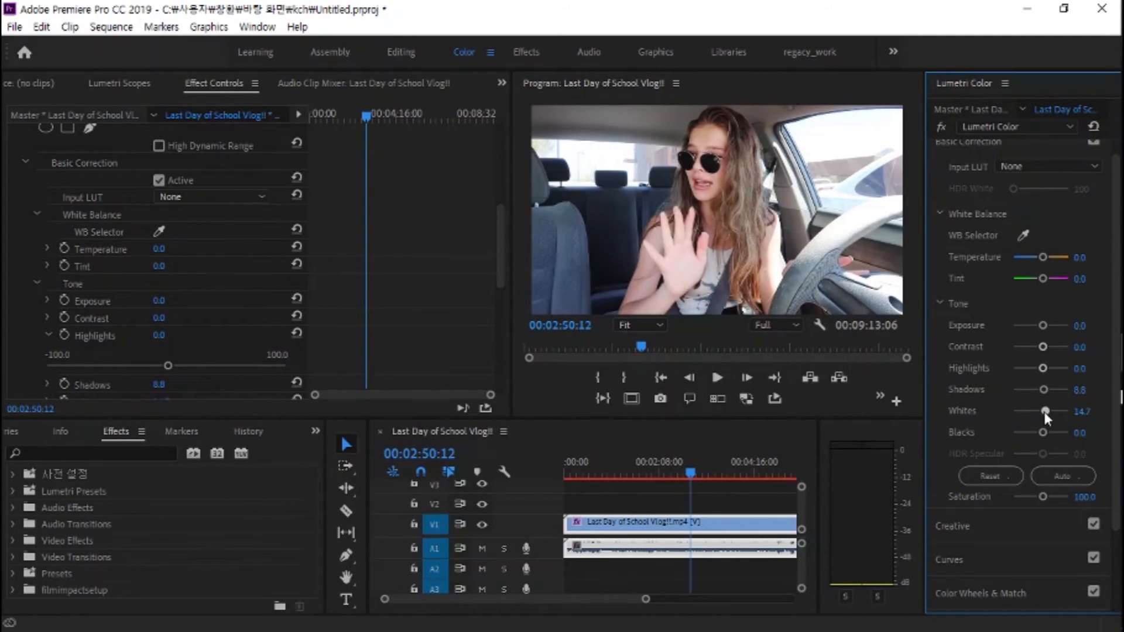
click(1093, 126)
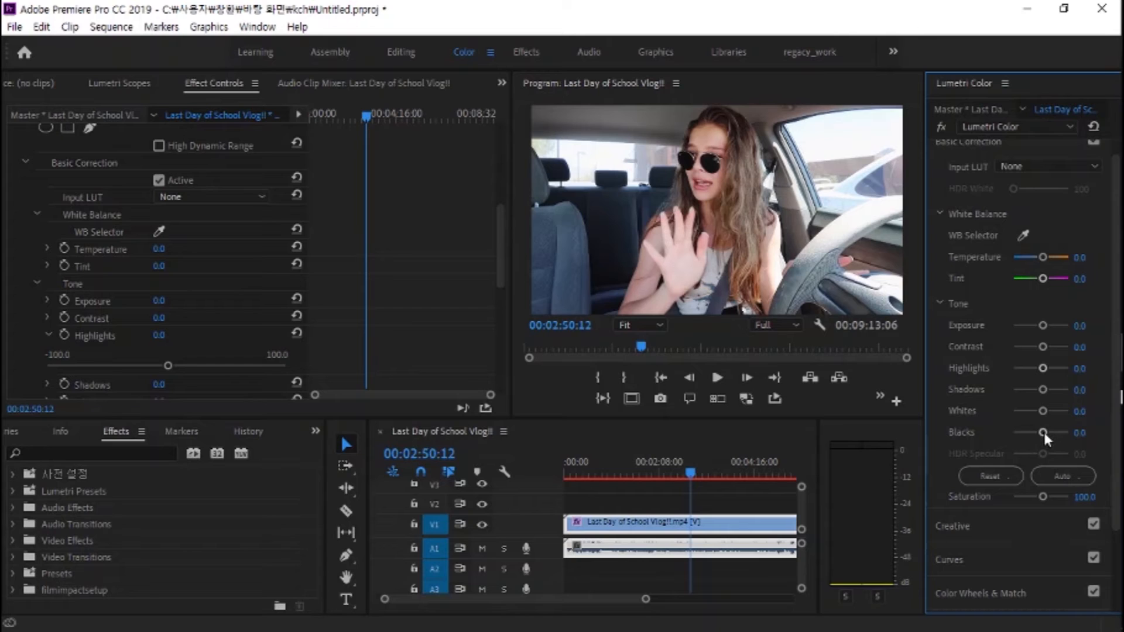
Raise Blacks to 100.0, lower them to -91.2, bring them back to 17.6, and reset the Lumetri Color effect
mouse_move(1044, 432)
mouse_down()
mouse_move(1000, 434)
mouse_move(1052, 434)
mouse_up()
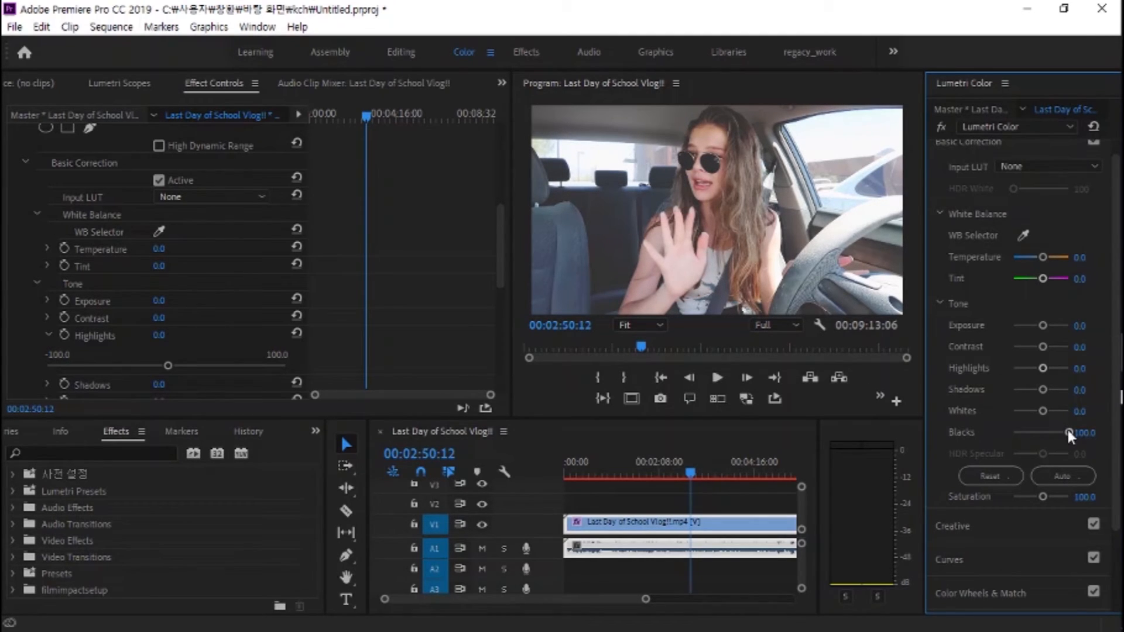
drag(1069, 433, 1011, 434)
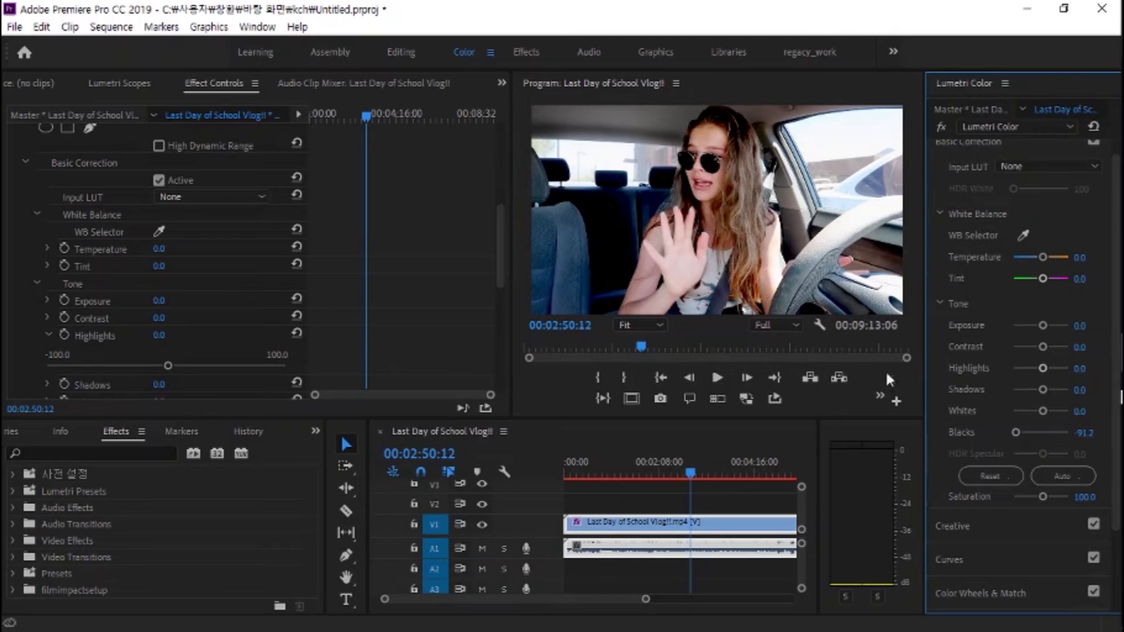
drag(1016, 430, 1046, 432)
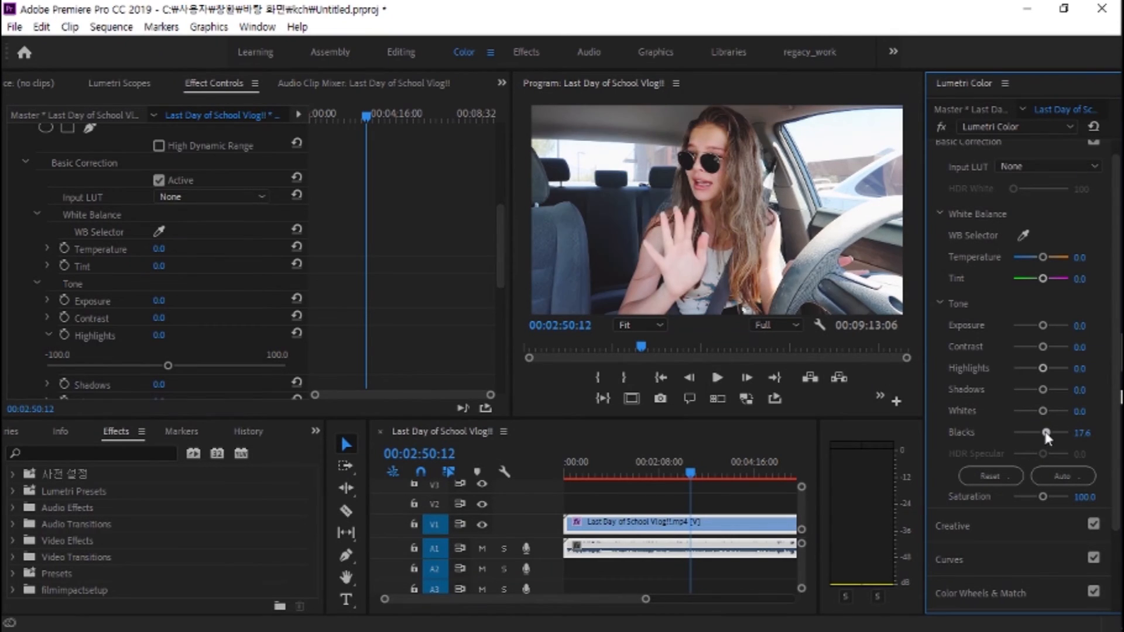
click(1093, 126)
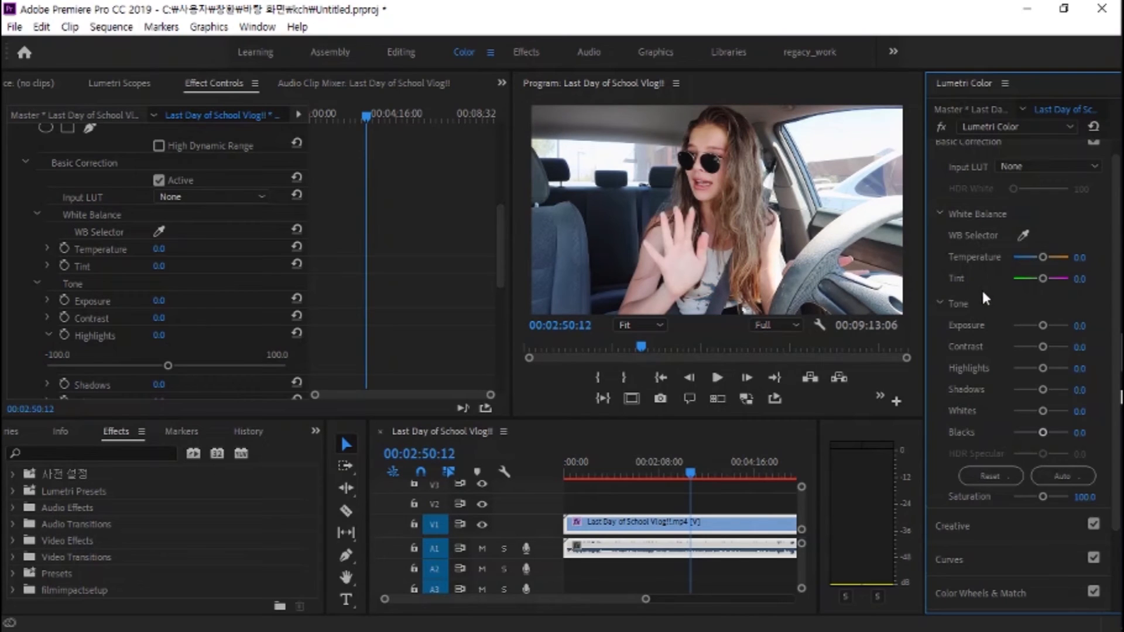
Reset the Tone settings in Basic Correction and apply the automatic tone correction to the clip
click(983, 146)
click(988, 166)
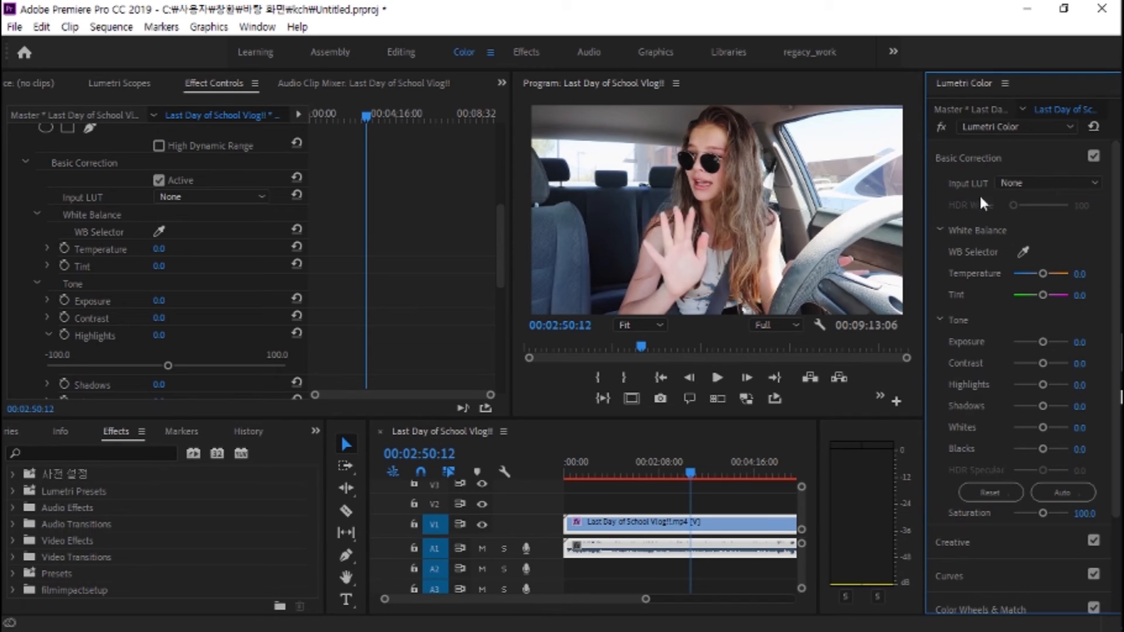
click(979, 156)
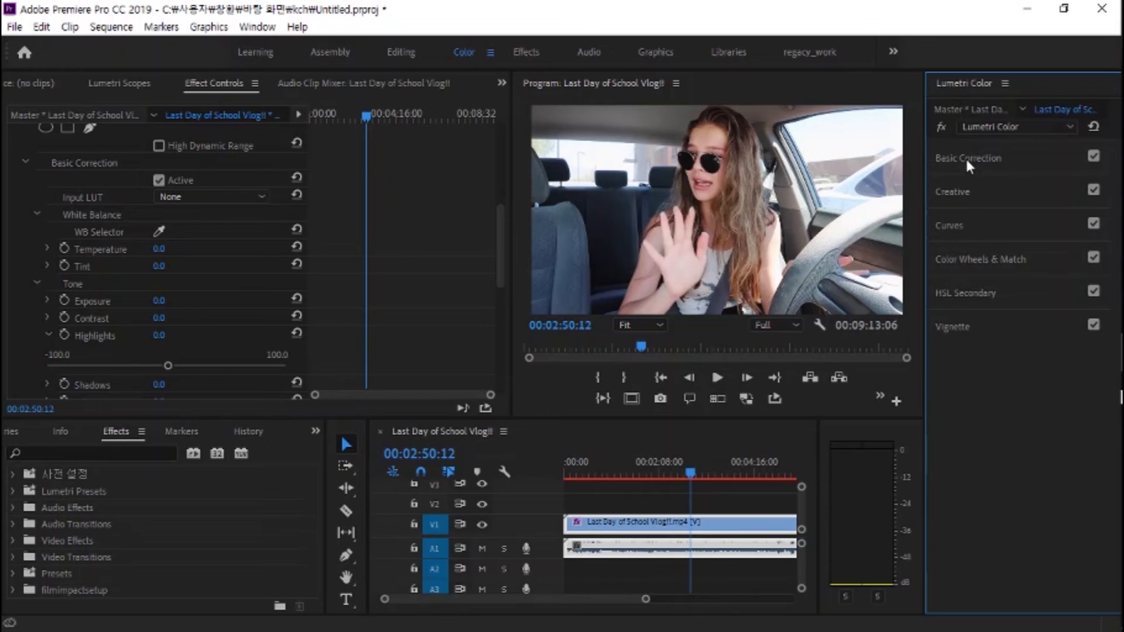
click(965, 162)
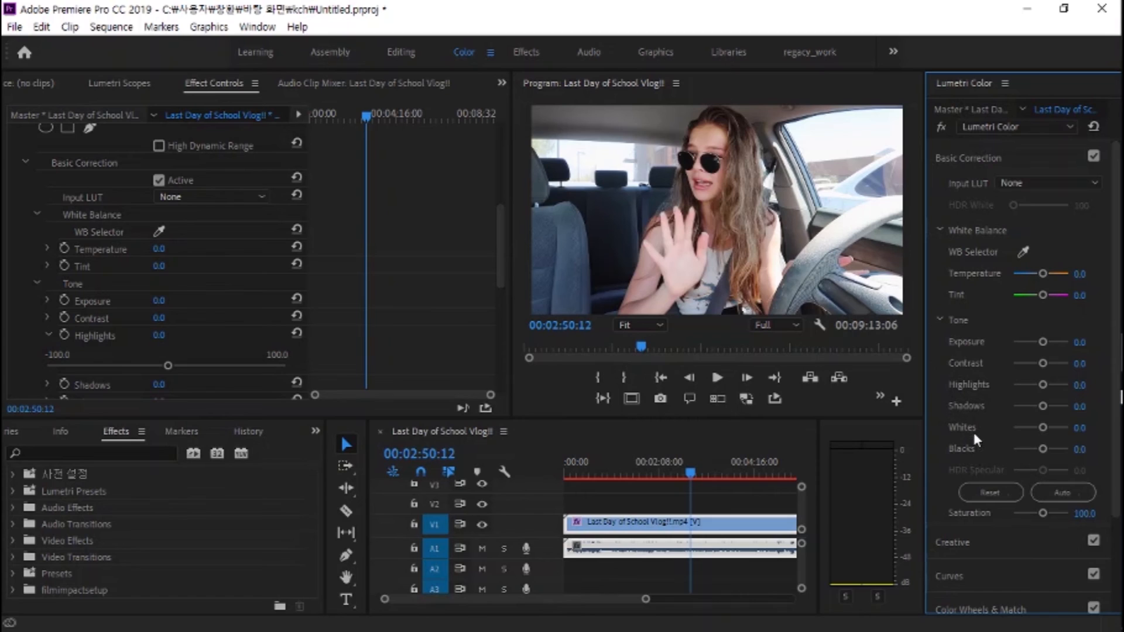
click(985, 498)
click(1059, 494)
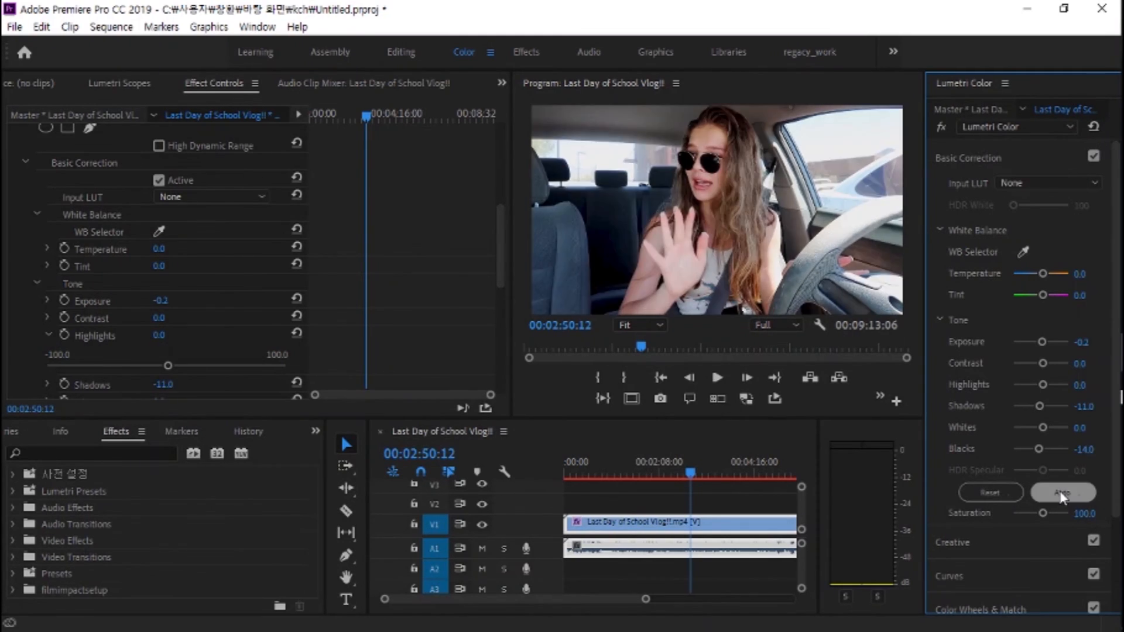